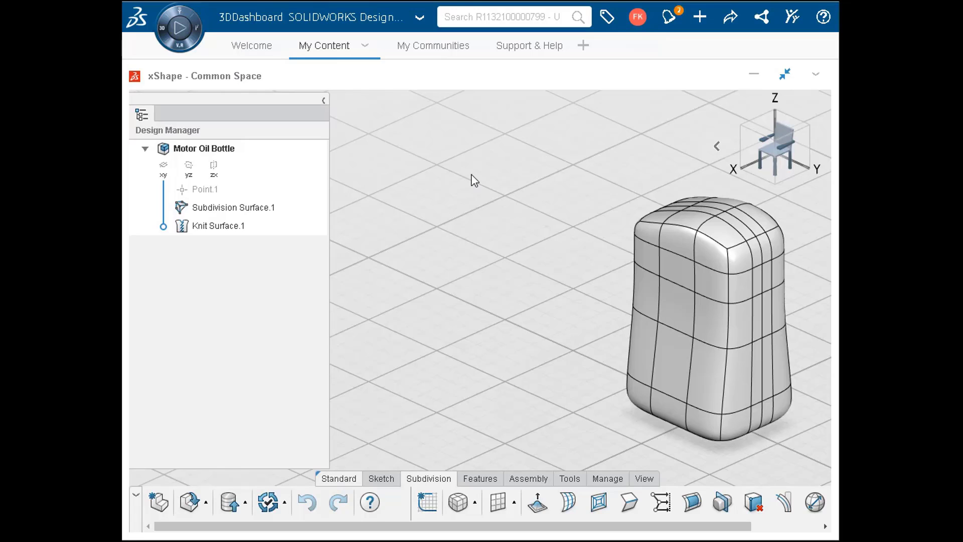
# - Measure the distance between a vertex on top of the bottle and a vertex on its bottom edge
pyautogui.click(572, 479)
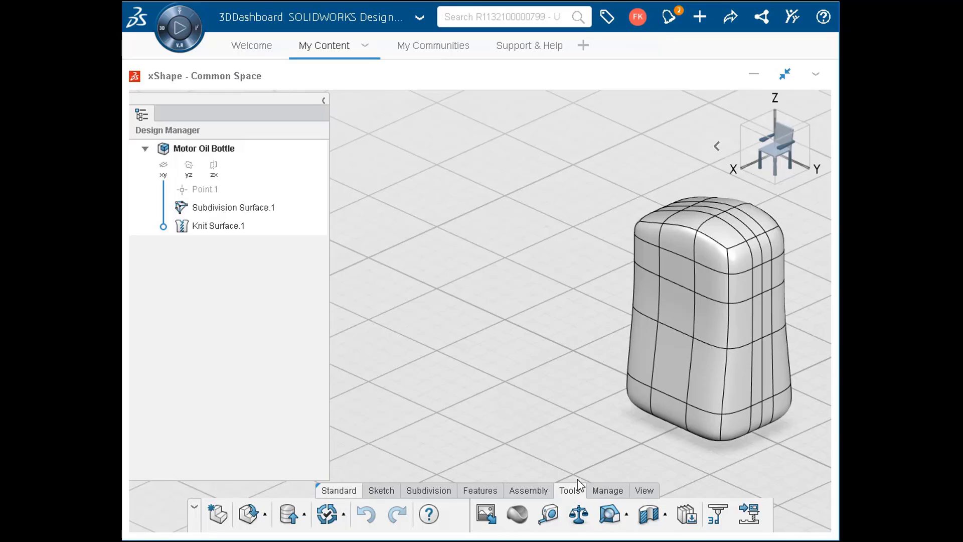
pyautogui.click(549, 514)
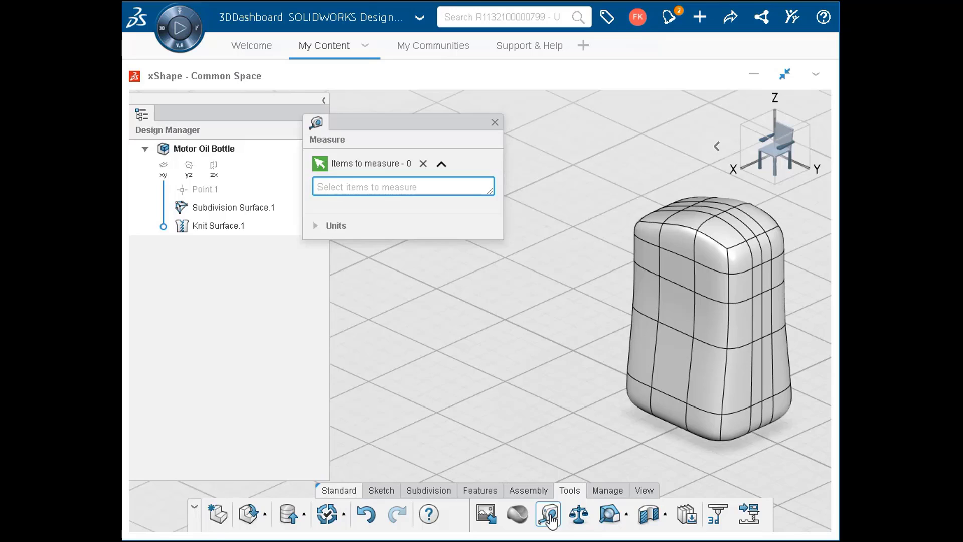
pyautogui.click(727, 212)
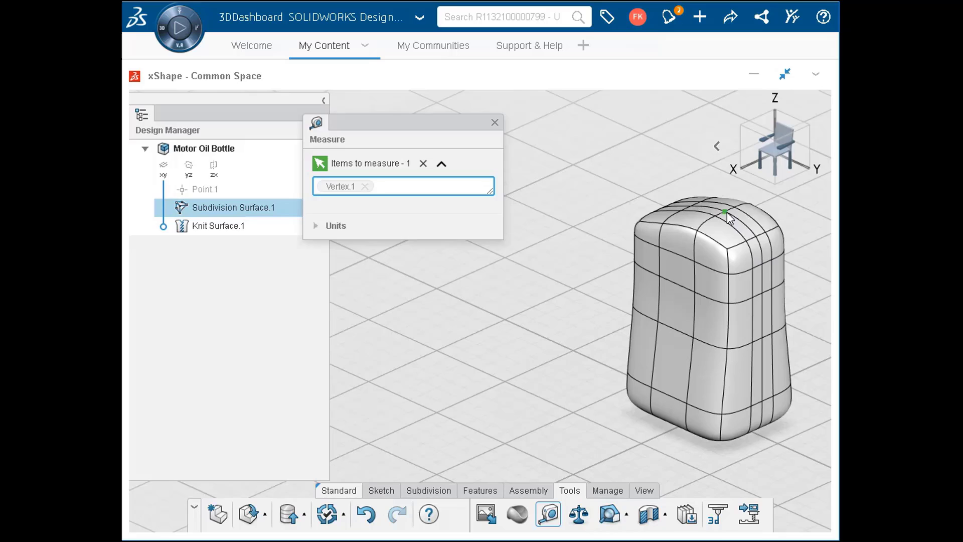
pyautogui.click(745, 434)
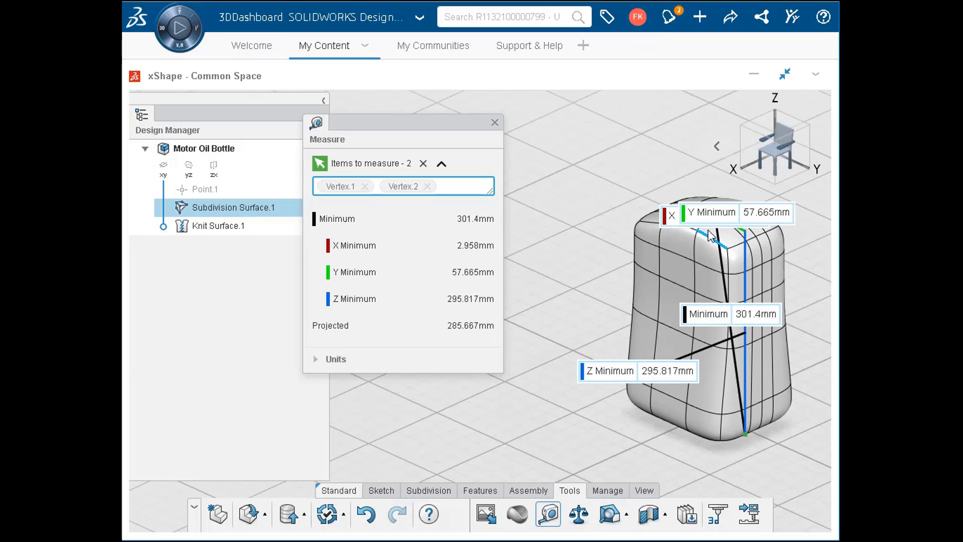
pyautogui.moveTo(711, 221); pyautogui.dragTo(656, 170)
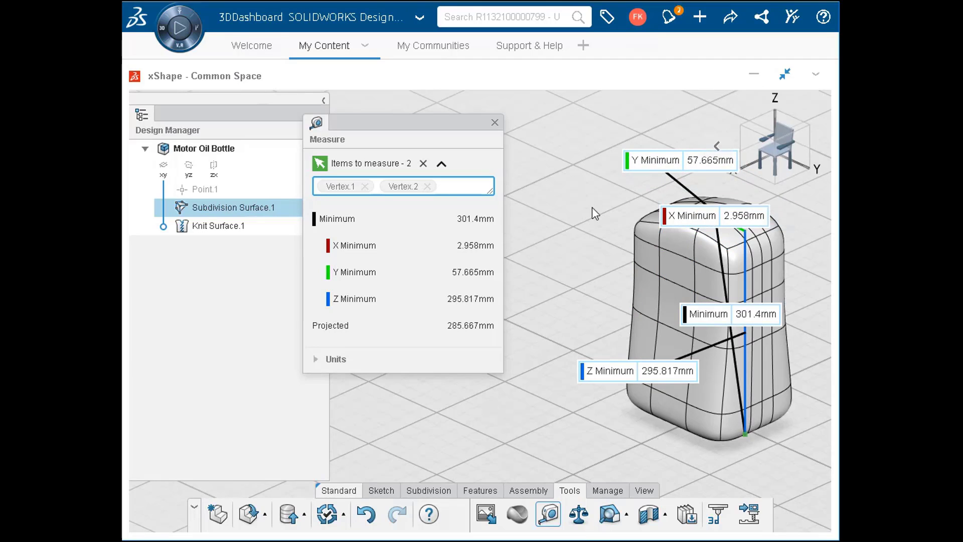
pyautogui.click(495, 123)
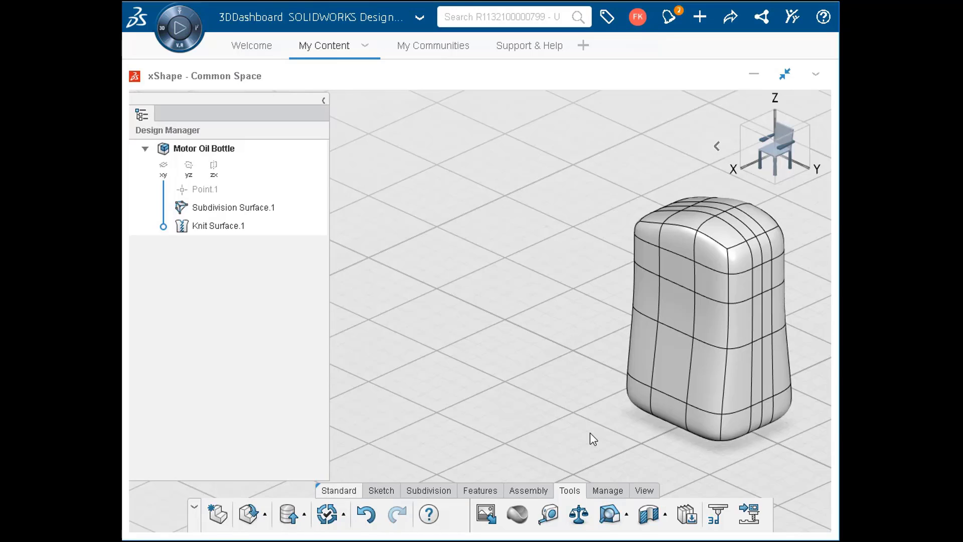
# - Start Scale By Distance on the subdivision body and place the reference line's ends at the top and bottom of the bottle
pyautogui.click(444, 490)
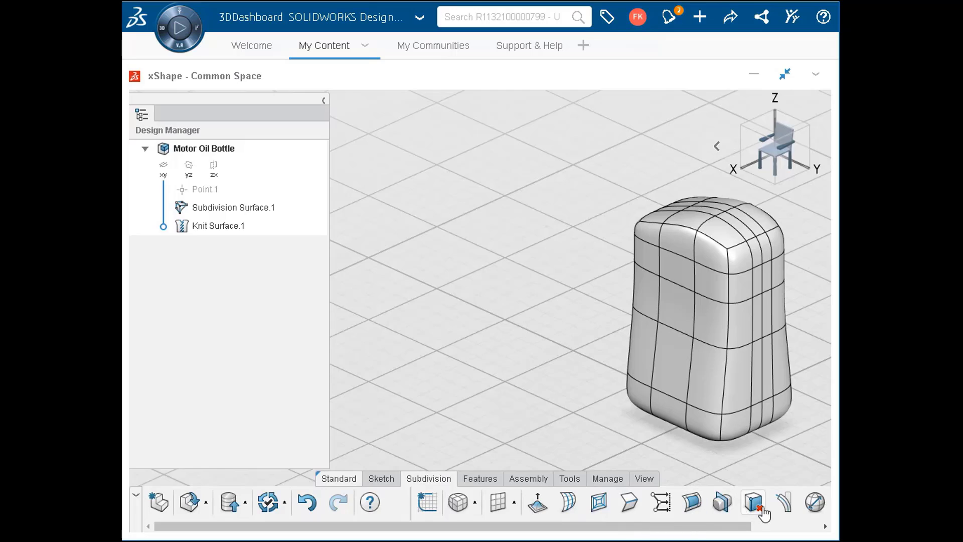
pyautogui.click(810, 510)
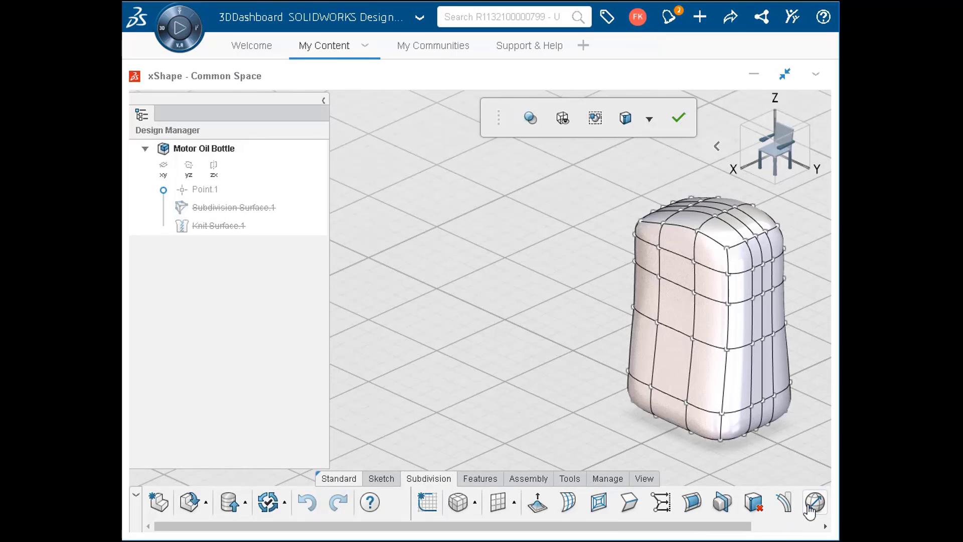
pyautogui.click(810, 511)
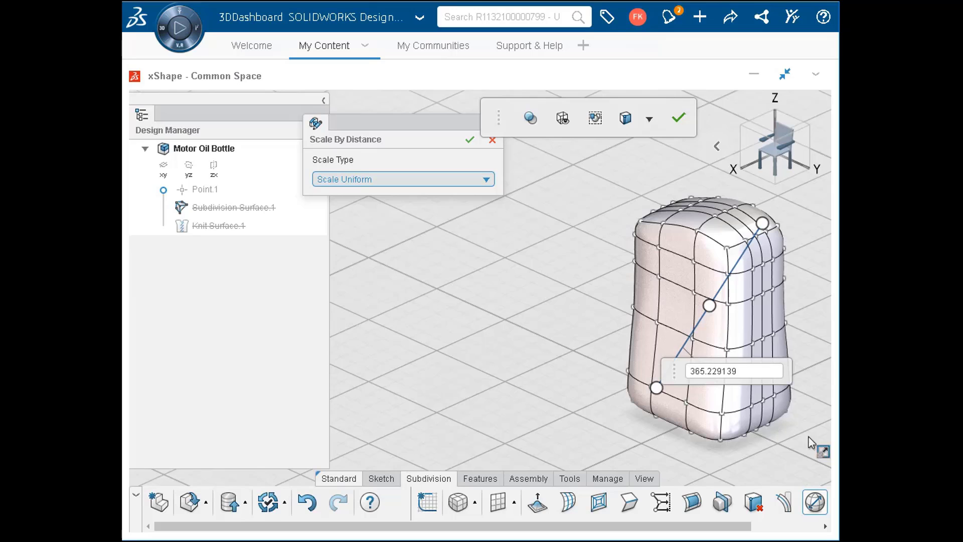
pyautogui.moveTo(762, 227); pyautogui.dragTo(725, 216)
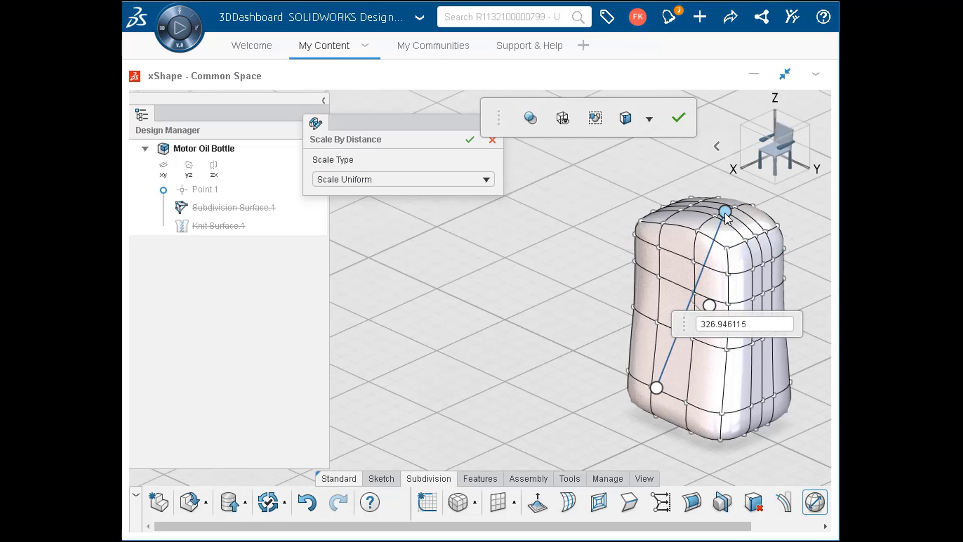
pyautogui.press('Up')
pyautogui.press('Up')
pyautogui.press('Up')
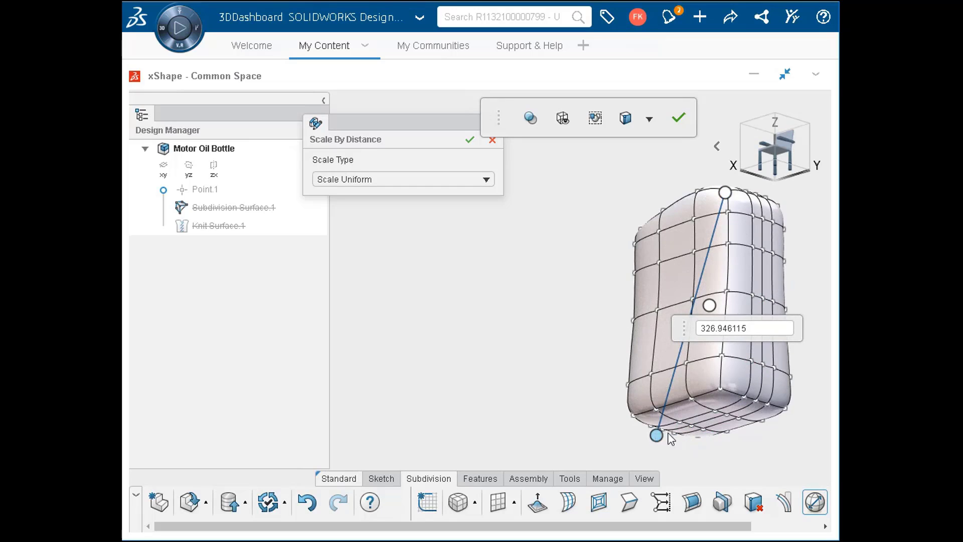
pyautogui.moveTo(657, 435); pyautogui.dragTo(726, 417)
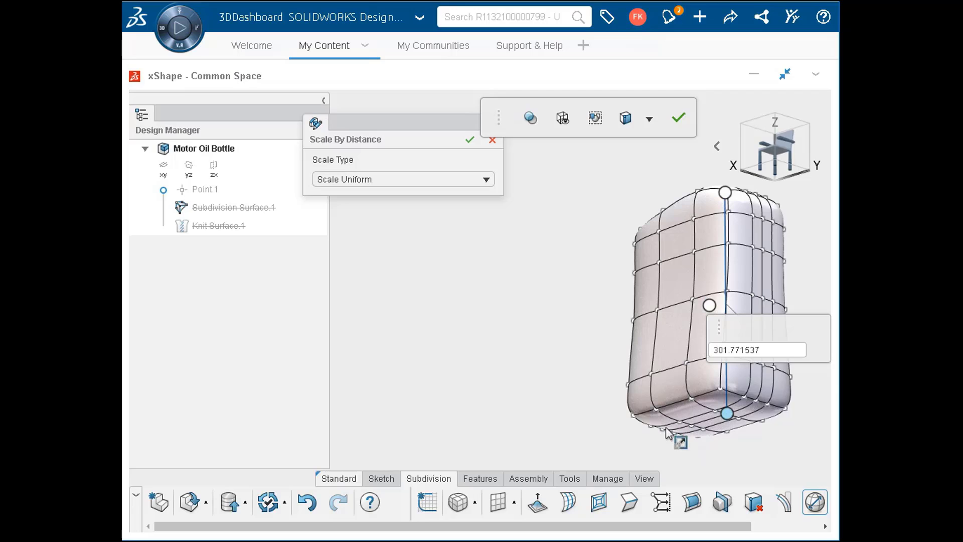
# - Scale the bottle uniformly to a reference distance of 200 mm
pyautogui.doubleClick(760, 349)
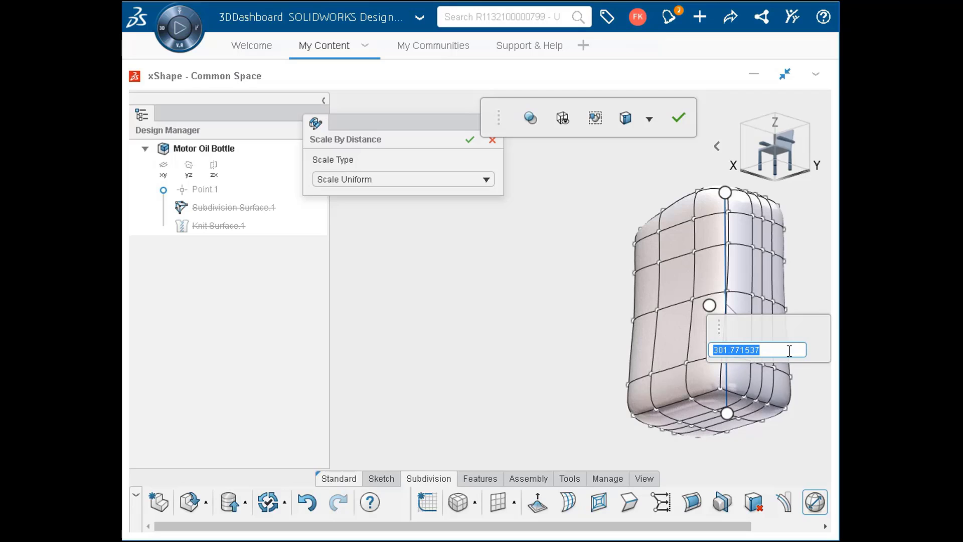
pyautogui.write('200')
pyautogui.doubleClick(789, 350)
pyautogui.press('Return')
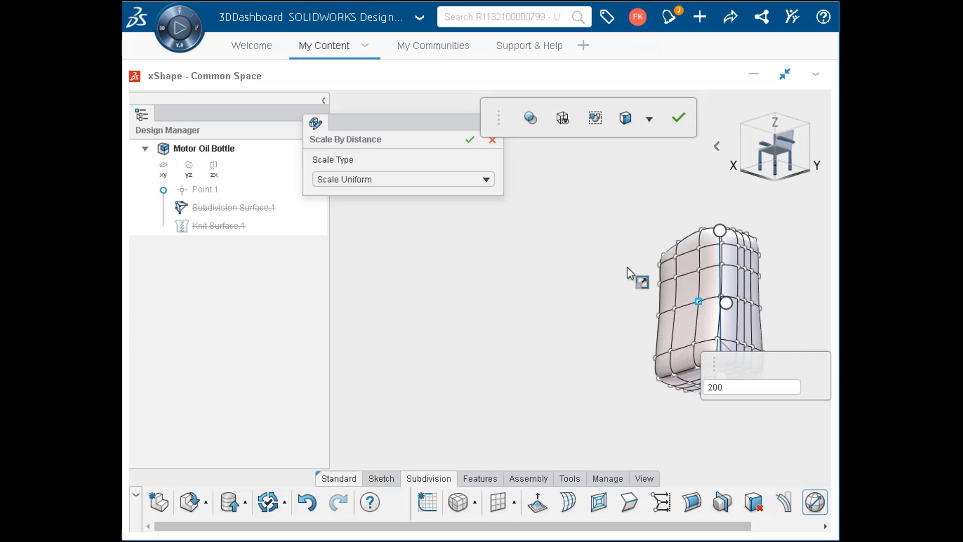
pyautogui.click(470, 141)
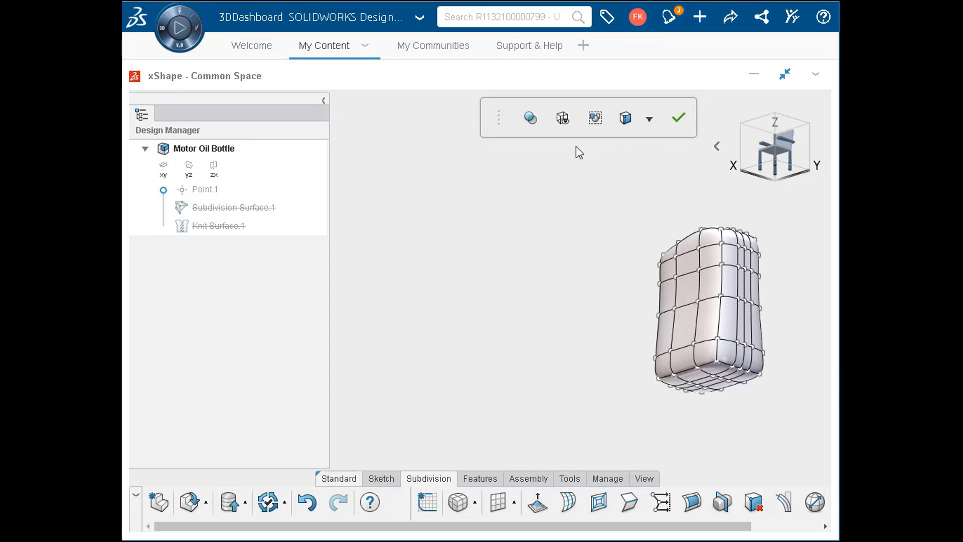
# - Measure the scaled bottle between its top vertex and bottom vertex in isometric view
pyautogui.click(706, 147)
pyautogui.click(637, 145)
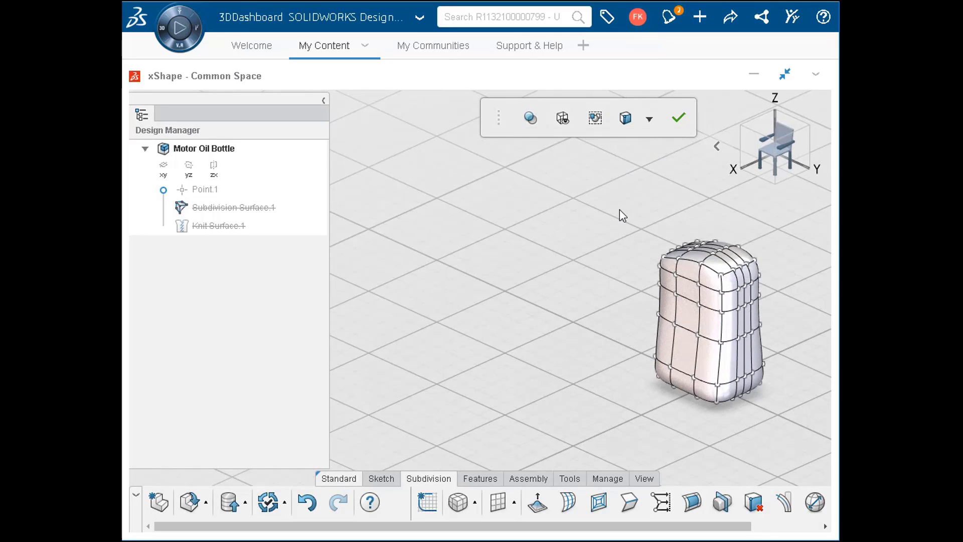
pyautogui.click(572, 479)
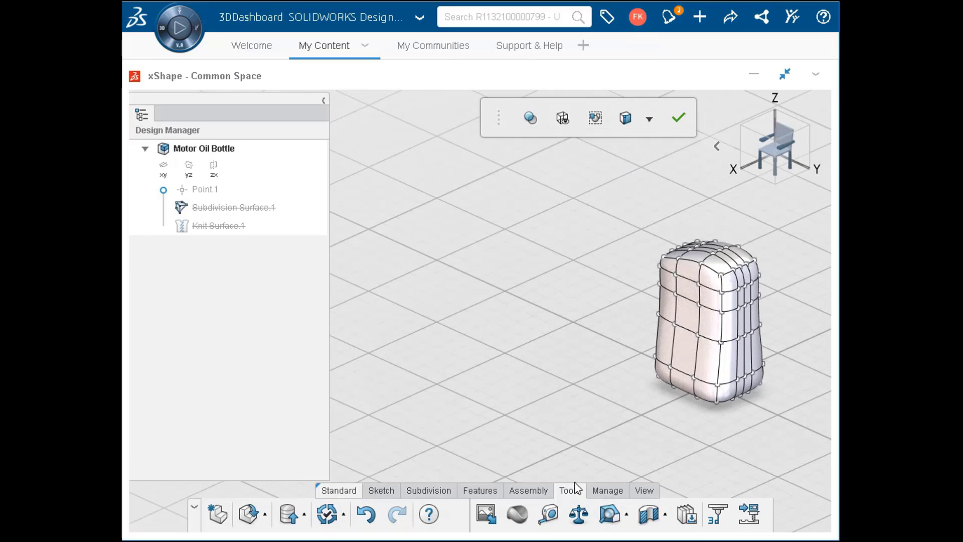
pyautogui.click(550, 513)
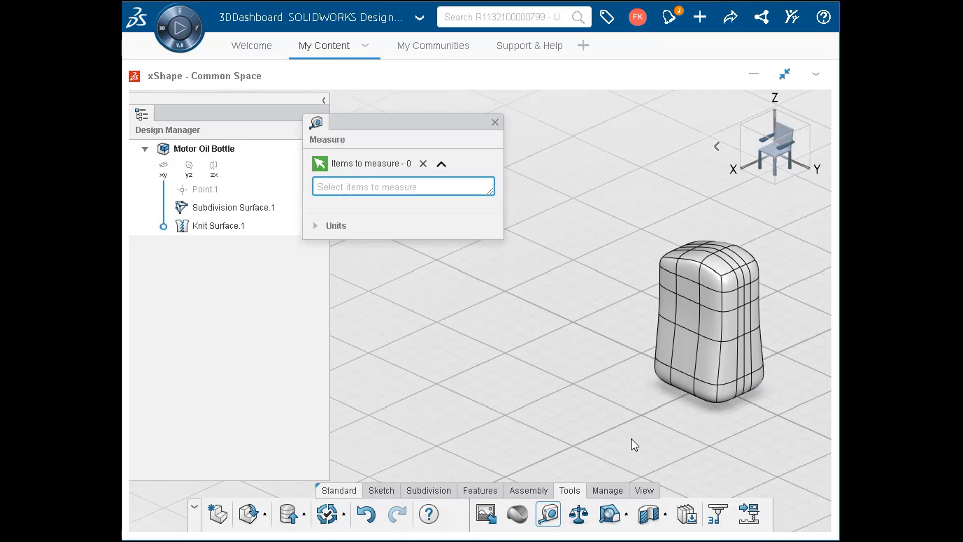
pyautogui.click(724, 254)
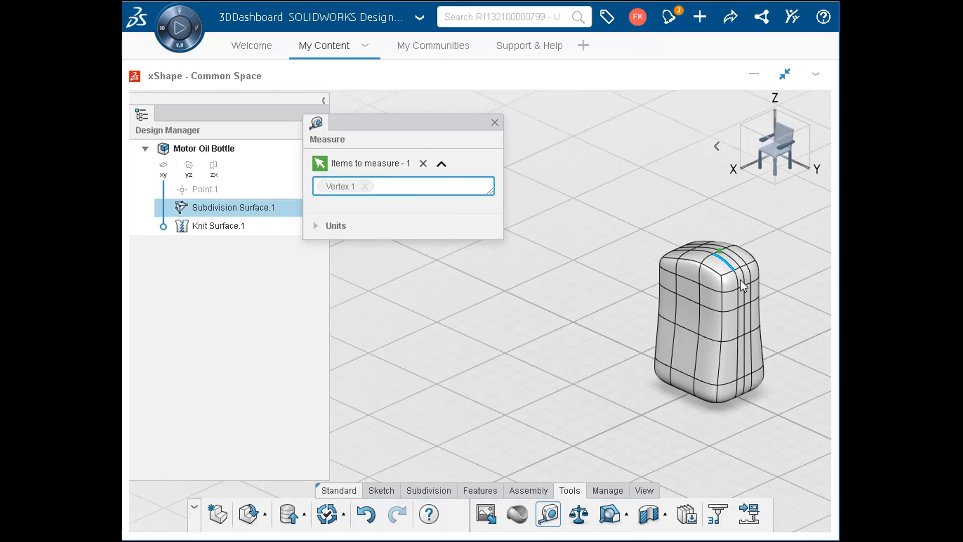
pyautogui.click(738, 399)
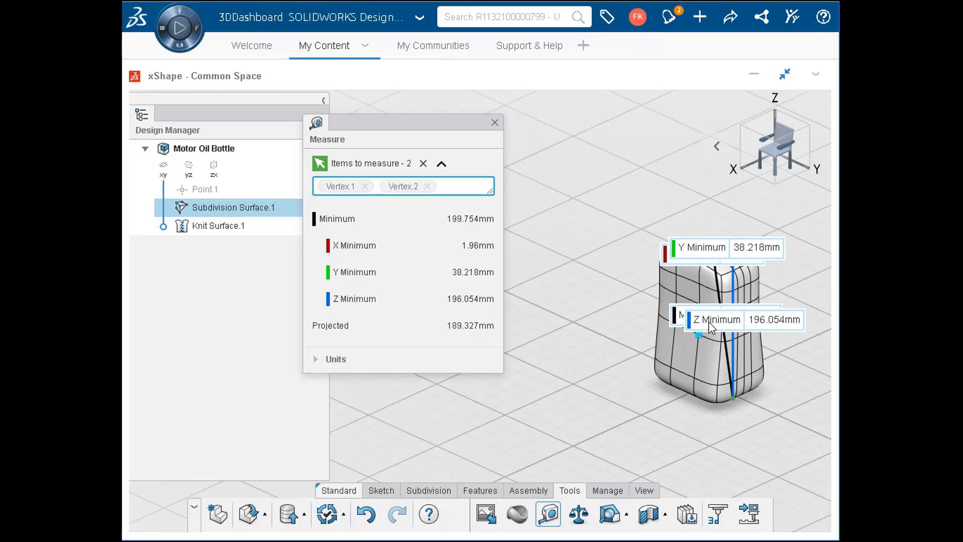
pyautogui.moveTo(712, 326); pyautogui.dragTo(654, 413)
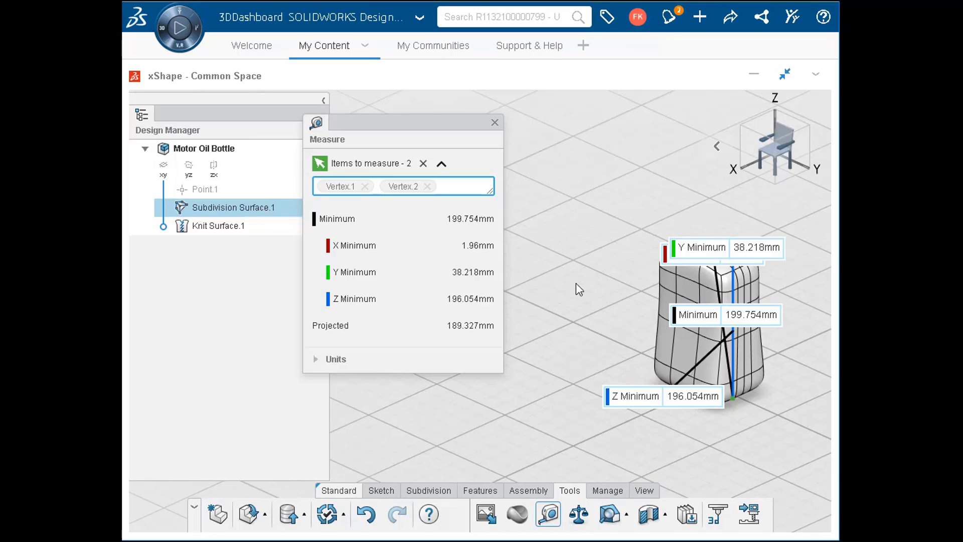
pyautogui.click(495, 122)
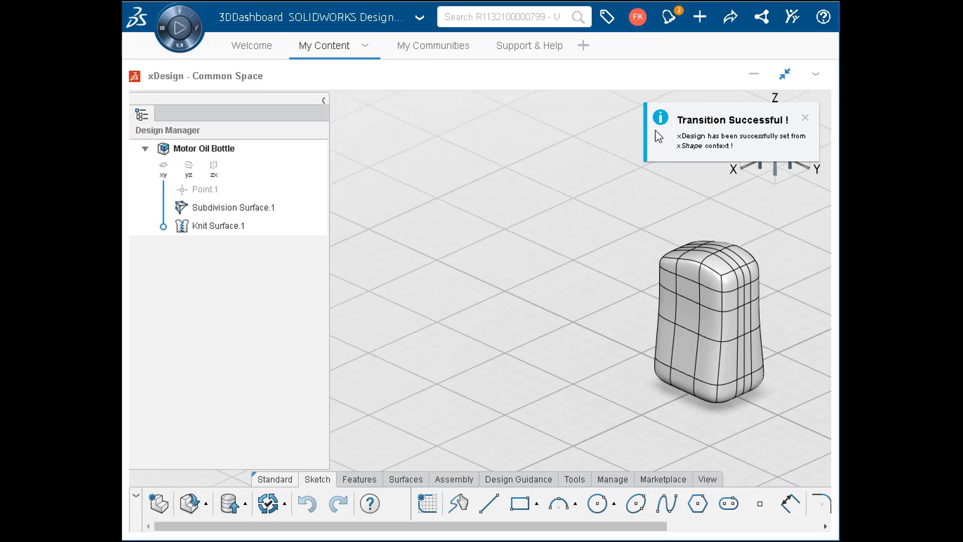
# - Create a sketch on the xy plane and draw a circle about 67 mm in diameter beyond the bottle's outline
pyautogui.click(806, 116)
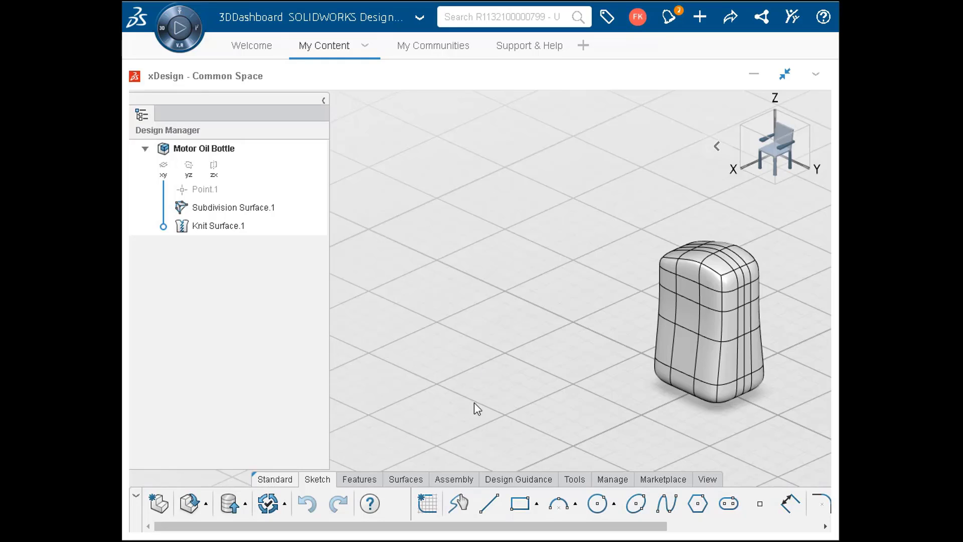
pyautogui.click(421, 510)
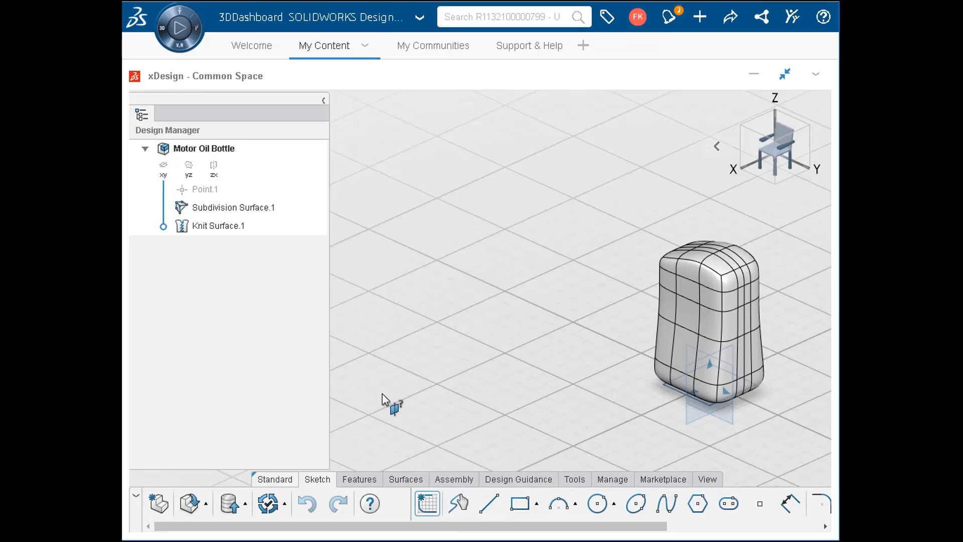
pyautogui.click(162, 170)
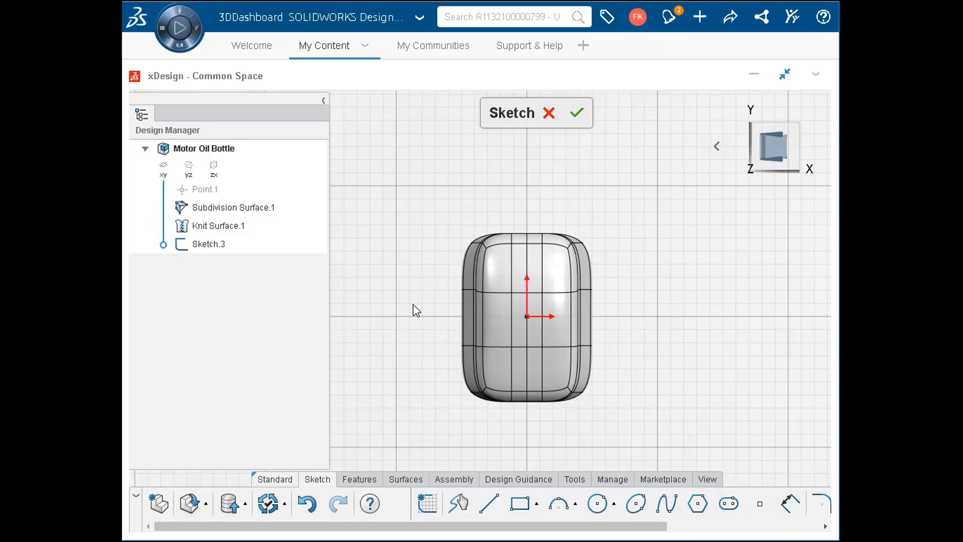
pyautogui.click(597, 504)
pyautogui.click(606, 176)
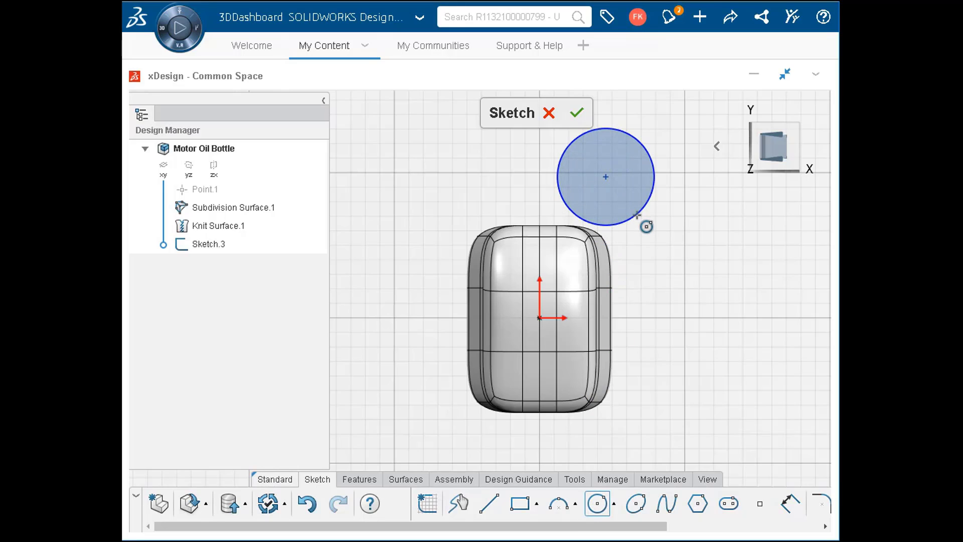
pyautogui.click(636, 215)
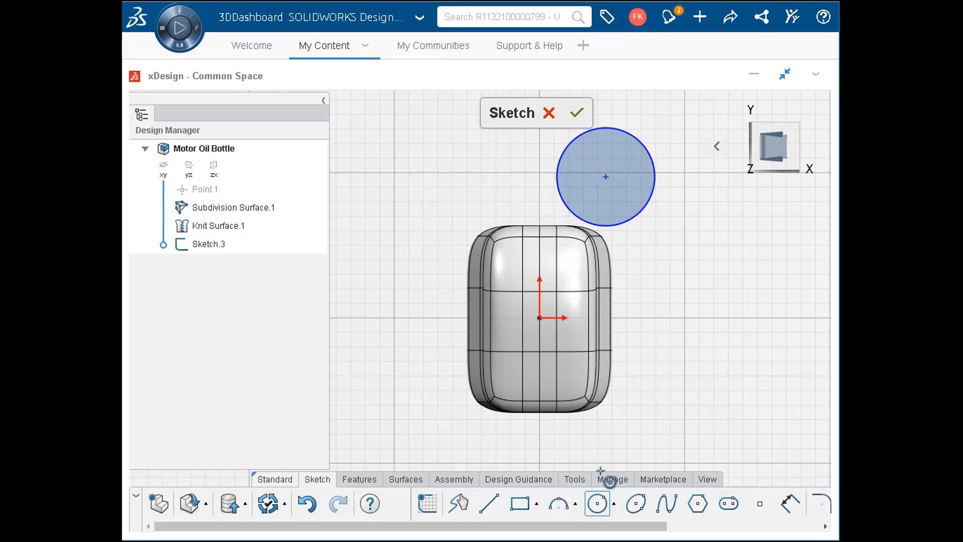
# - Set the sketched circle's diameter to 50 mm
pyautogui.click(597, 503)
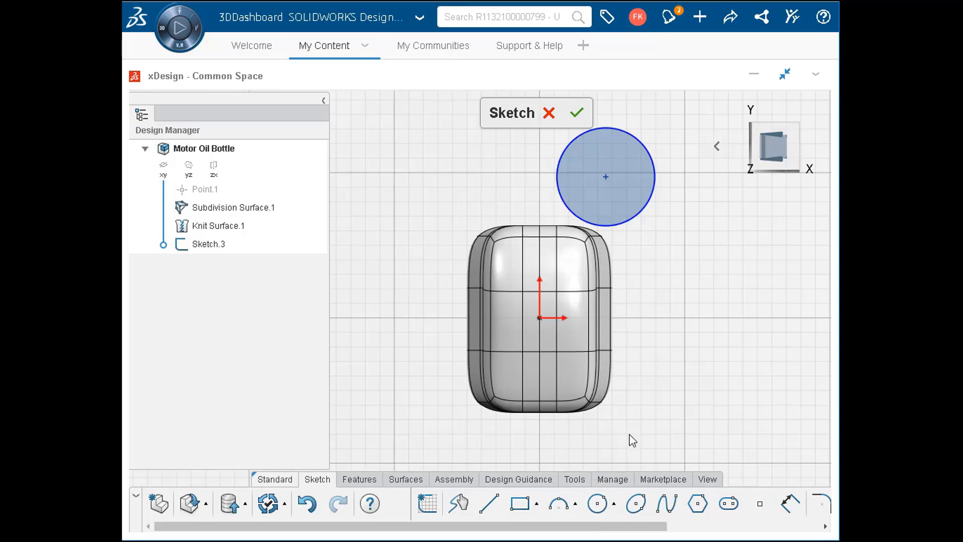
pyautogui.click(645, 148)
pyautogui.doubleClick(596, 193)
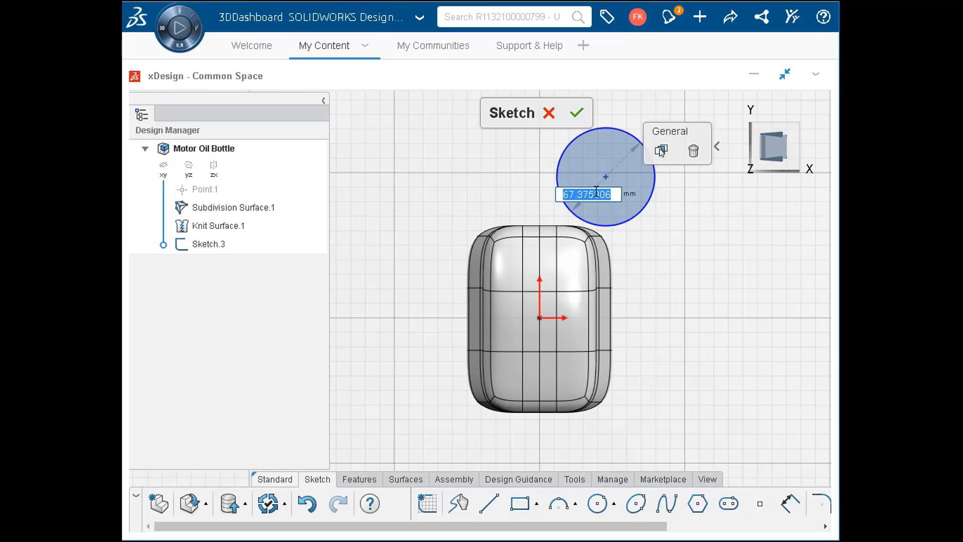
pyautogui.write('50')
pyautogui.press('Return')
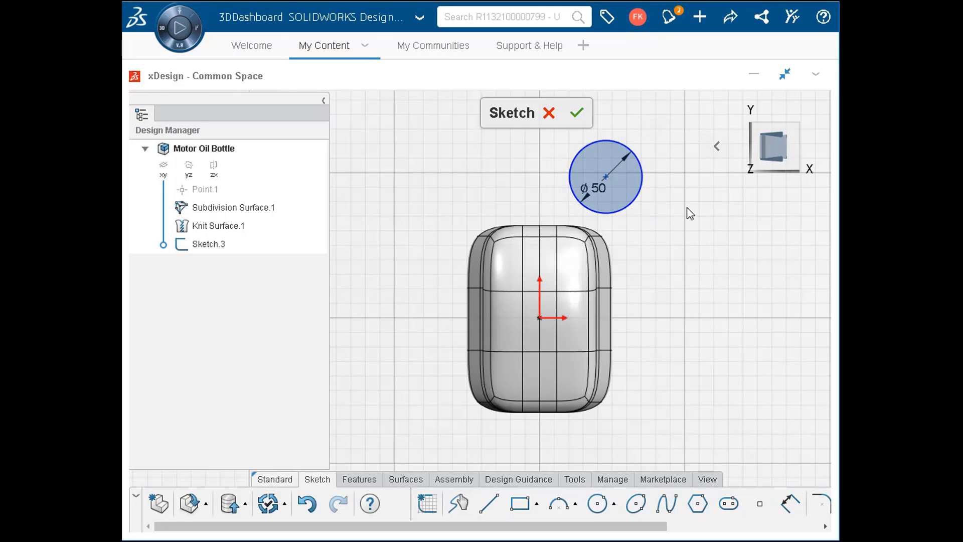
# - Align the circle's center vertically with the sketch origin
pyautogui.click(540, 318)
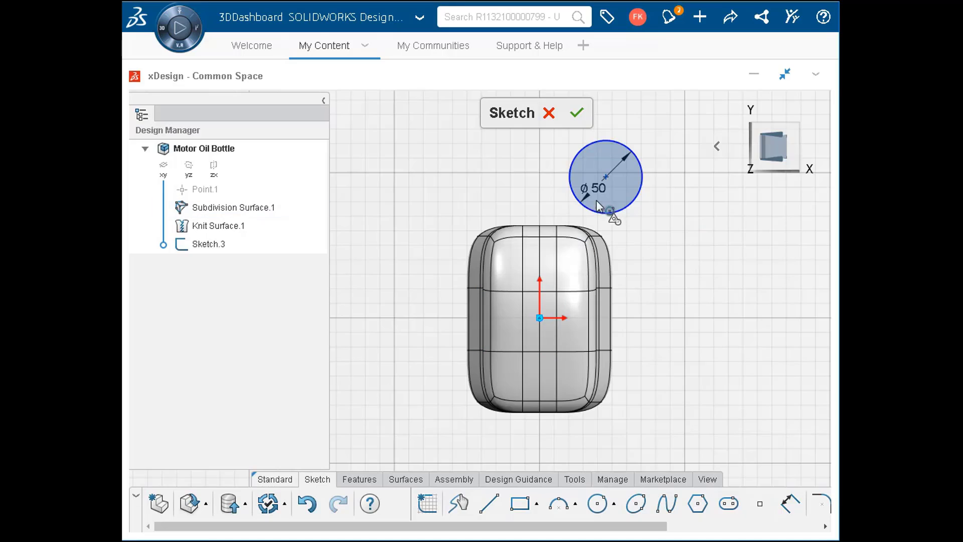
pyautogui.click(606, 176)
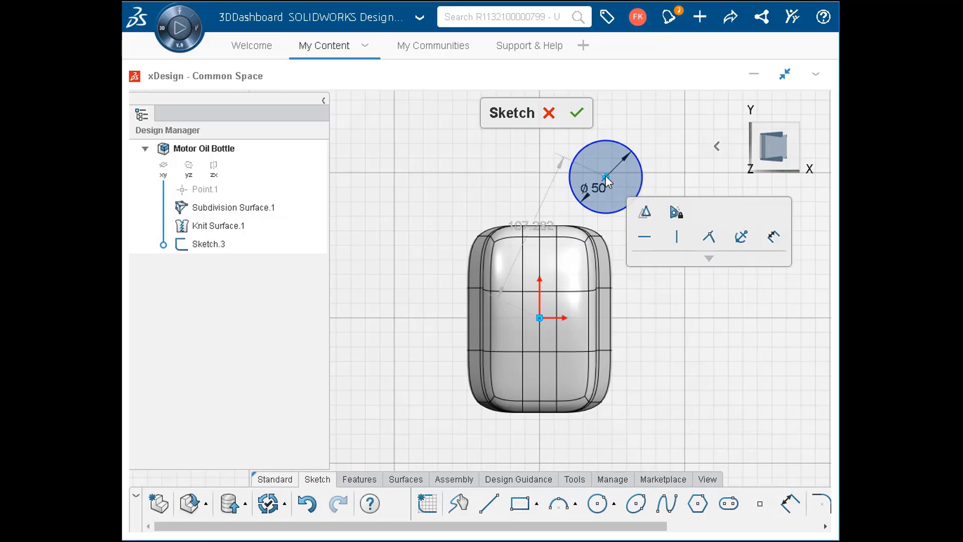
pyautogui.click(675, 239)
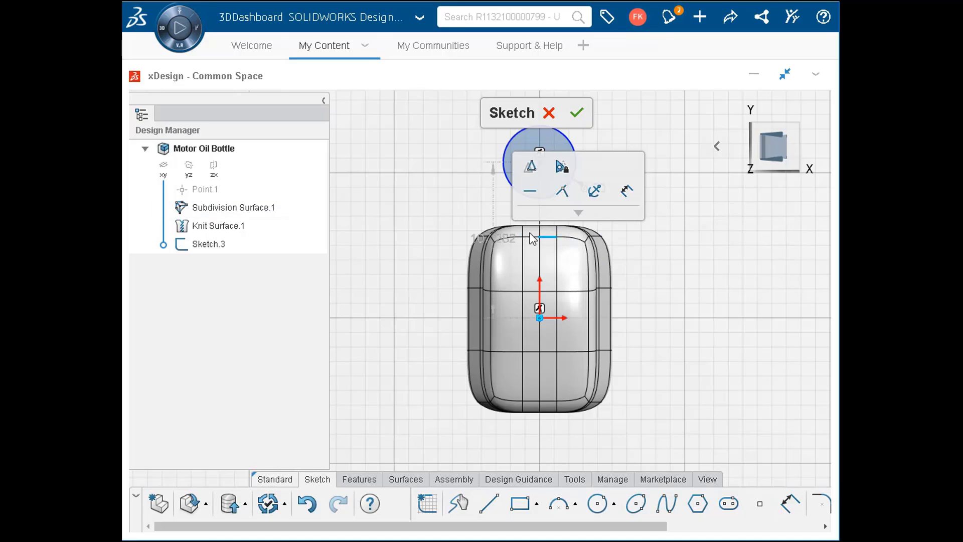
# - Set the distance between the circle's center and the origin to 35 mm, and show the model isometrically
pyautogui.doubleClick(512, 240)
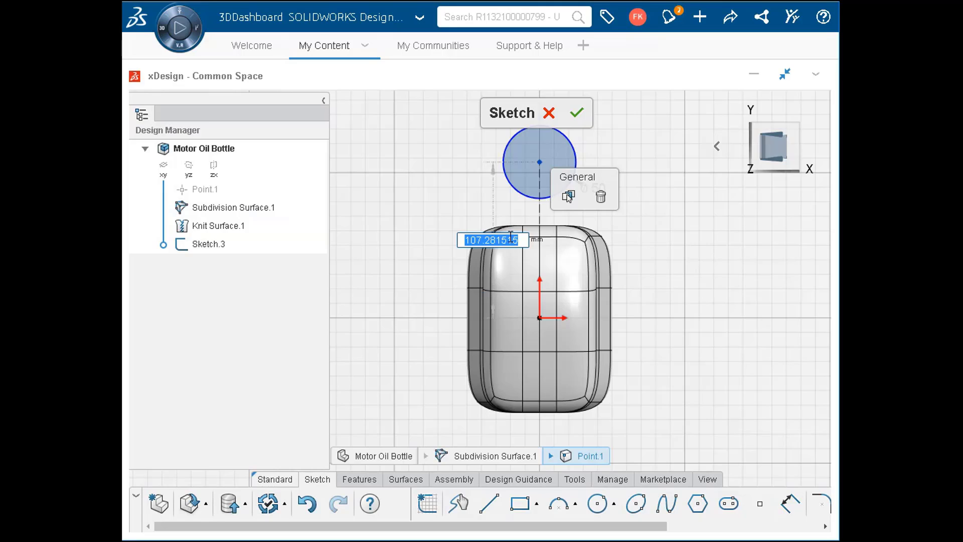
pyautogui.write('35')
pyautogui.press('Return')
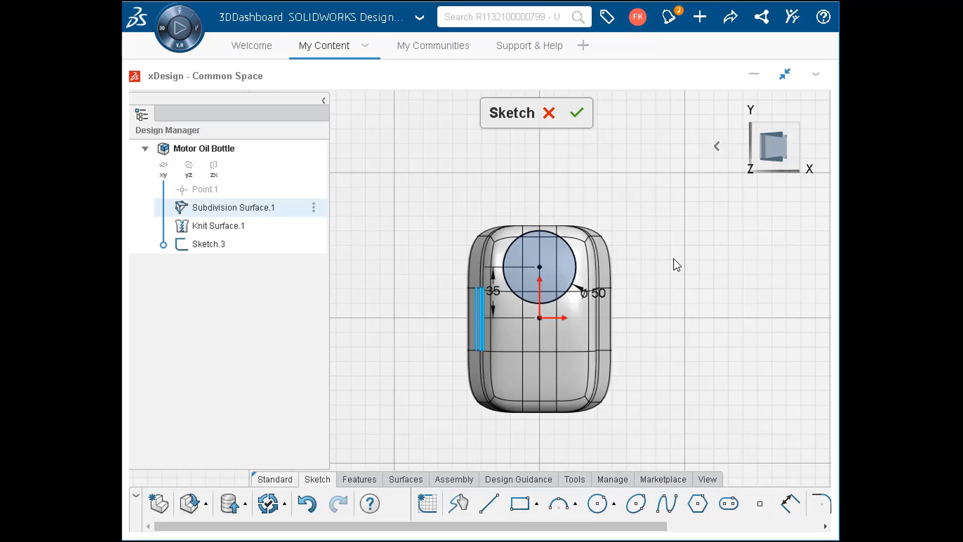
pyautogui.click(717, 146)
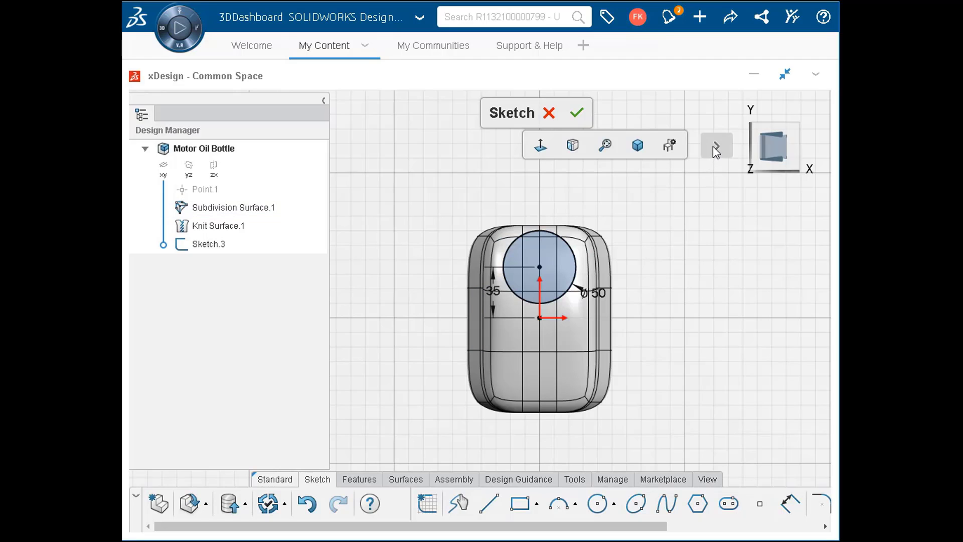
pyautogui.click(646, 150)
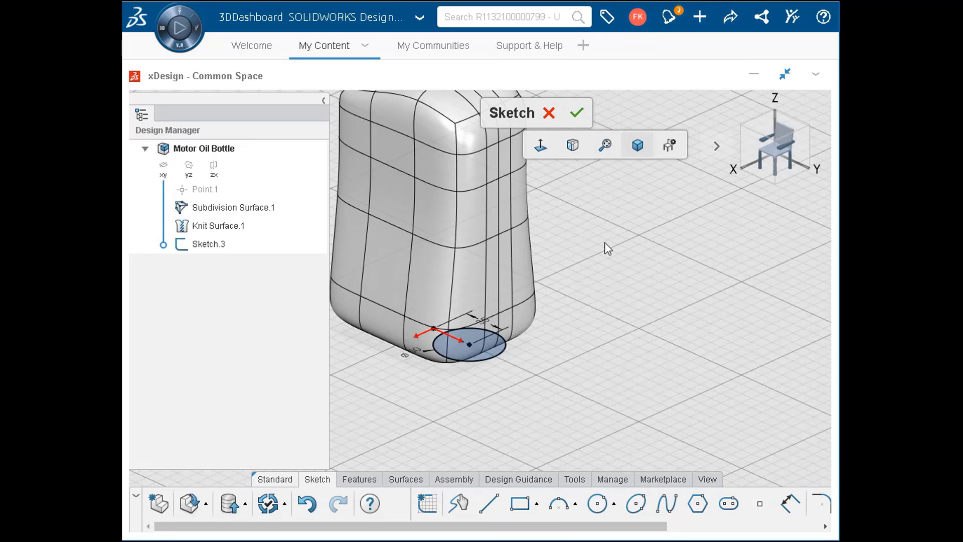
# - Extrude the 50 mm circle upward 250 mm as an added solid with a 1-degree outward draft, merged with the bottle body
pyautogui.click(357, 482)
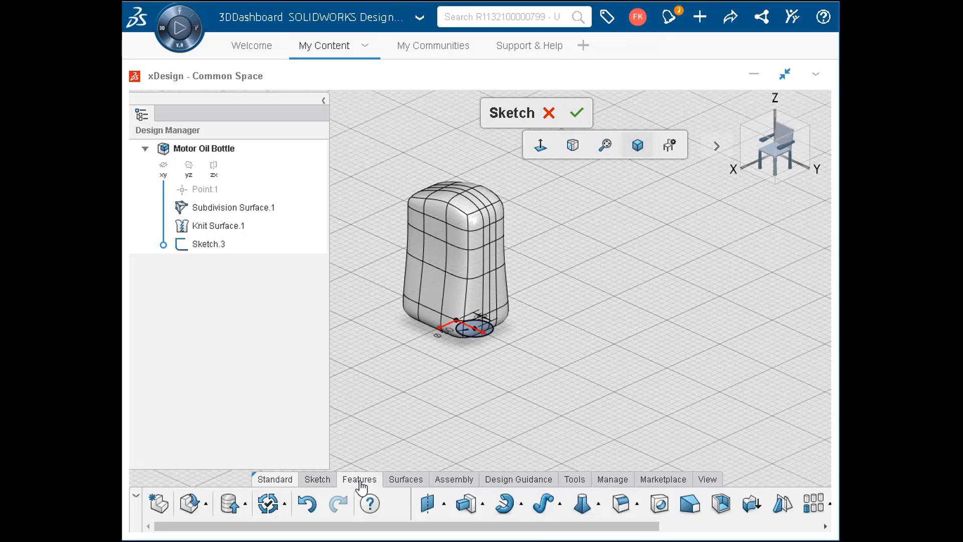
pyautogui.click(466, 504)
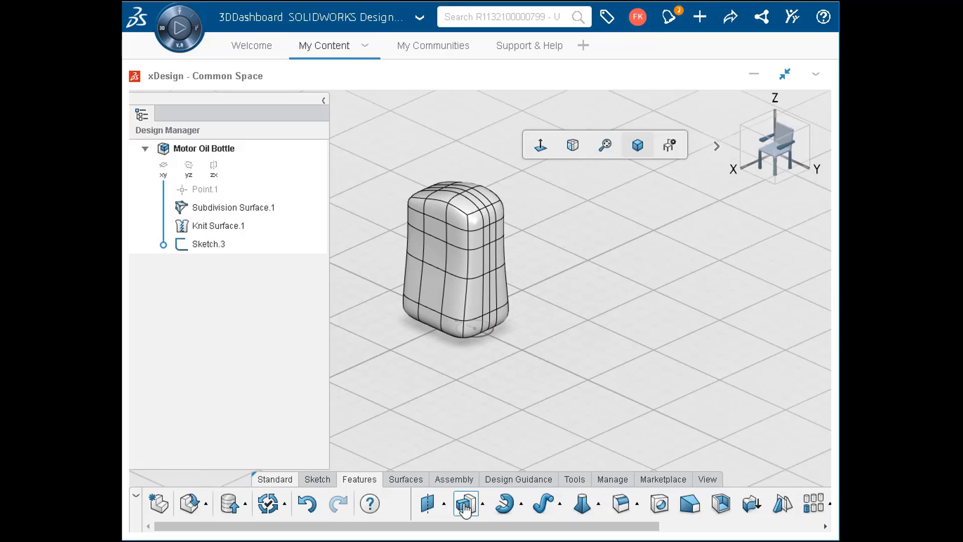
pyautogui.write('250')
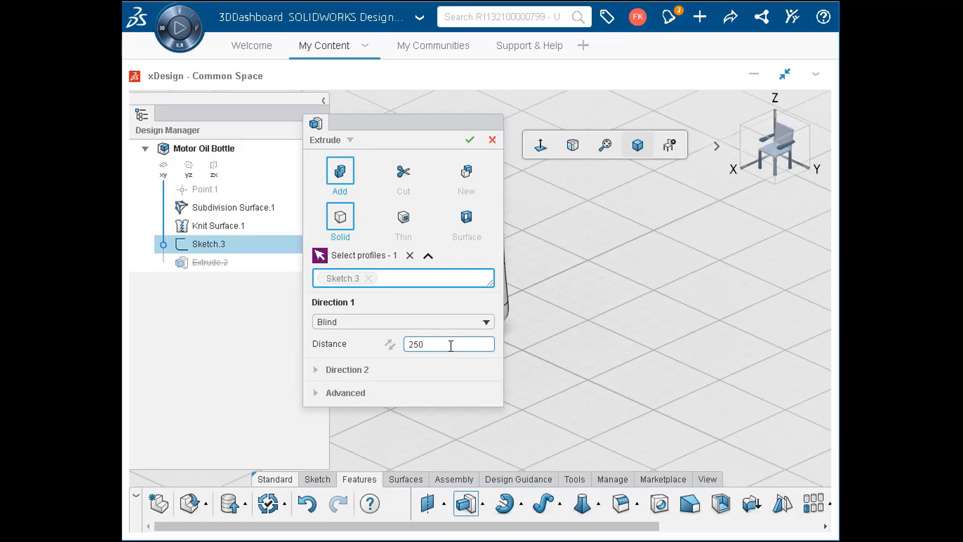
pyautogui.press('Return')
pyautogui.click(336, 393)
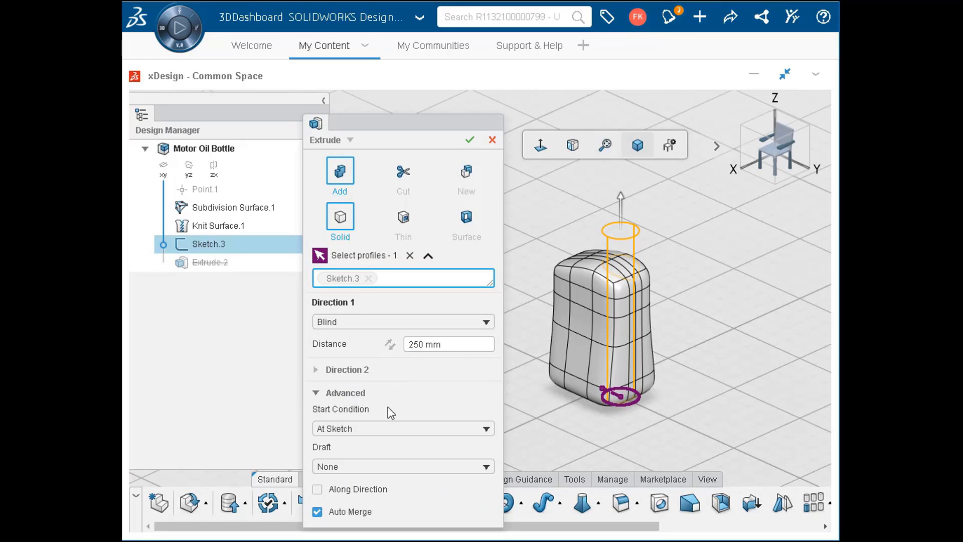
pyautogui.click(383, 467)
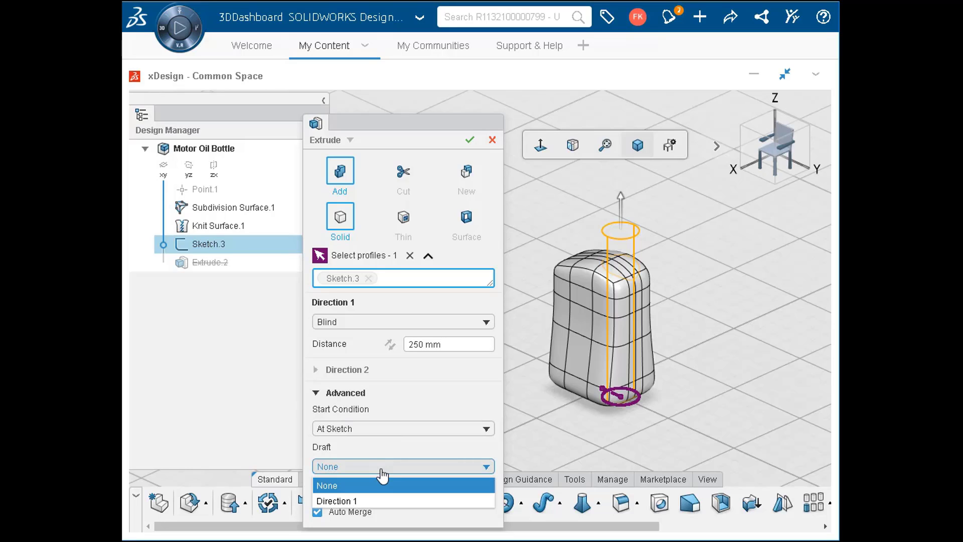
pyautogui.click(383, 500)
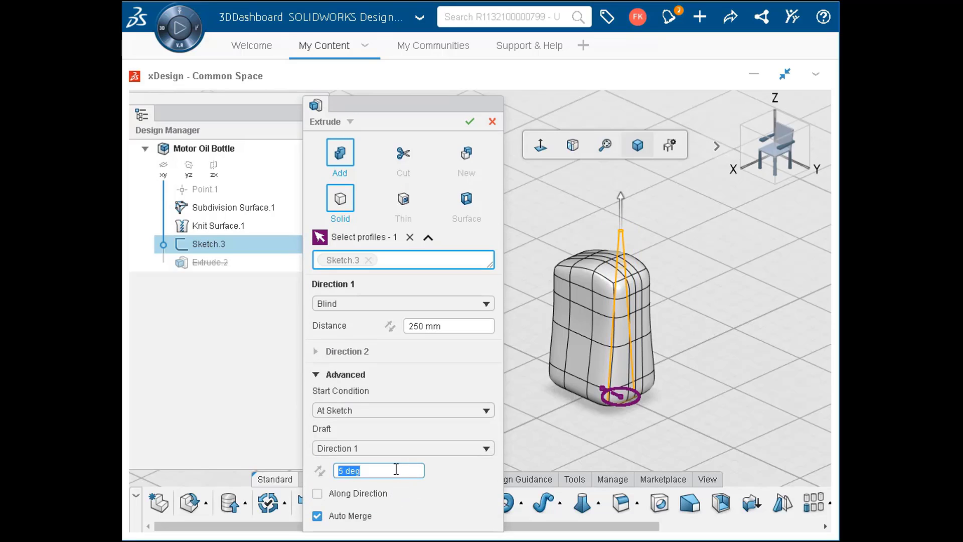
pyautogui.click(470, 123)
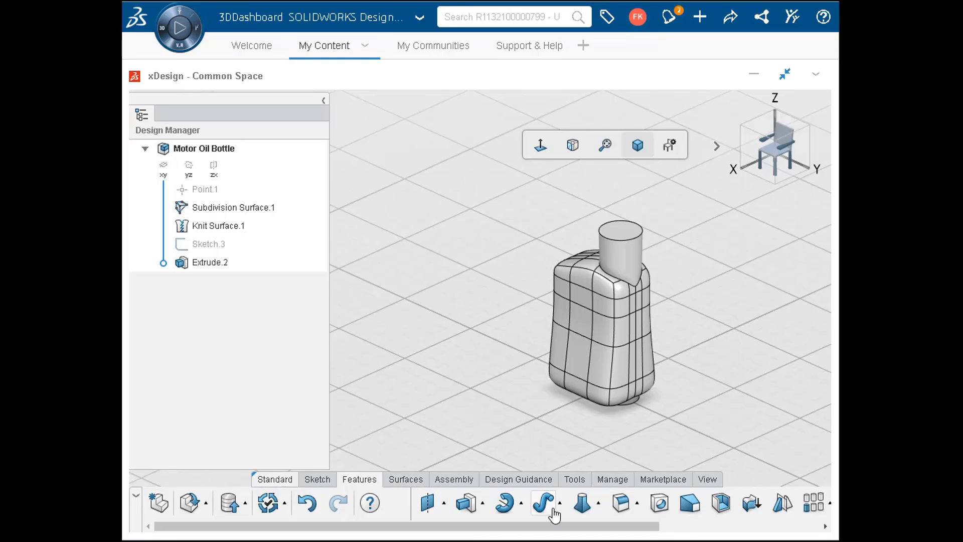
# - Fillet the edge where the neck meets the bottle body with a 10 mm constant radius
pyautogui.click(471, 345)
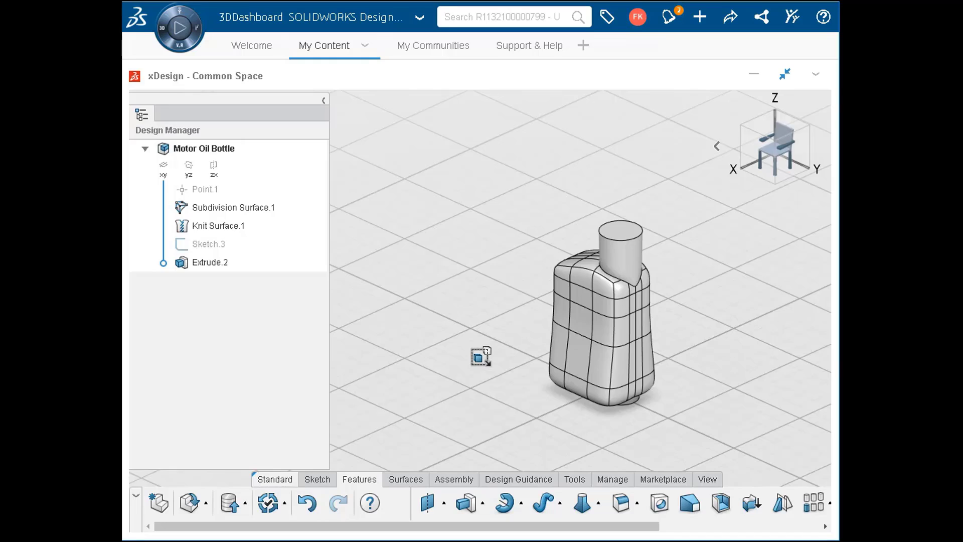
pyautogui.rightClick(481, 357)
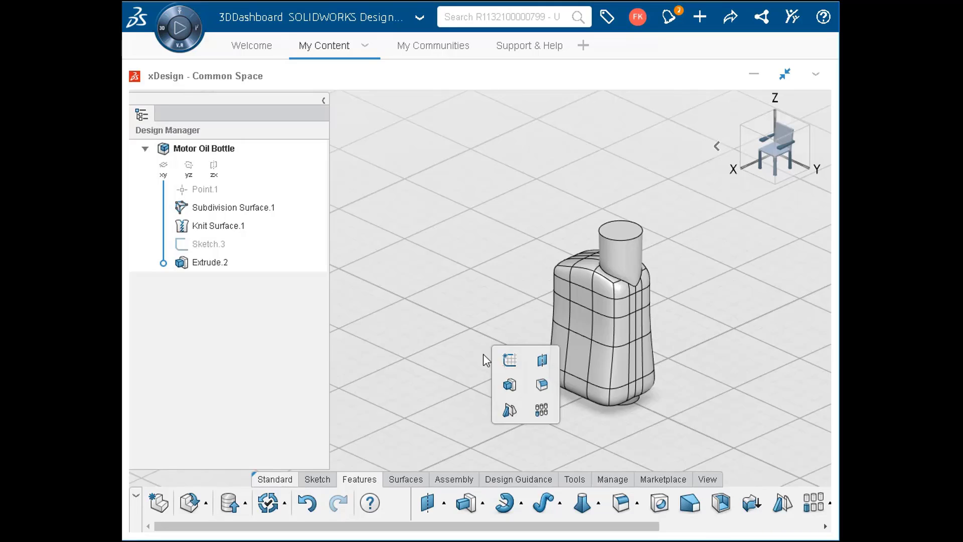
pyautogui.click(541, 384)
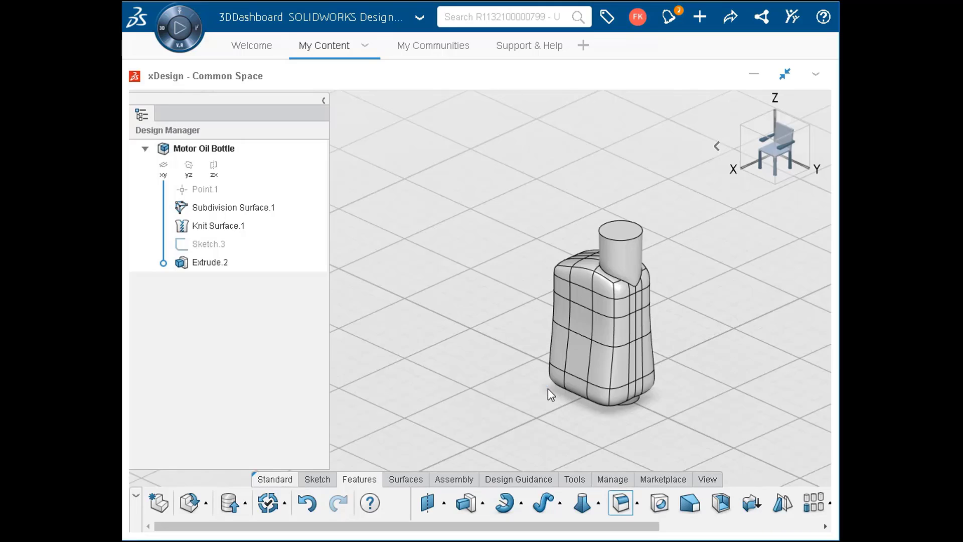
pyautogui.click(615, 278)
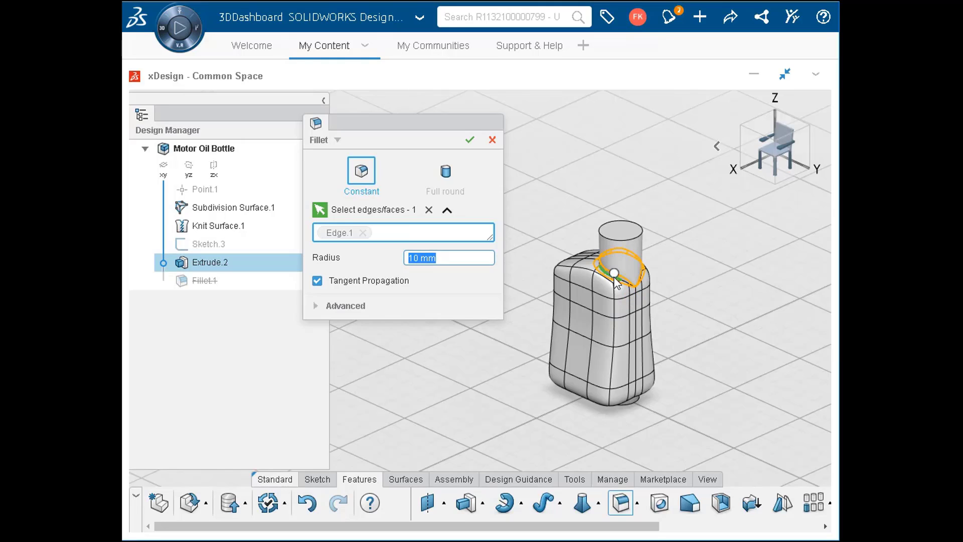
pyautogui.click(470, 141)
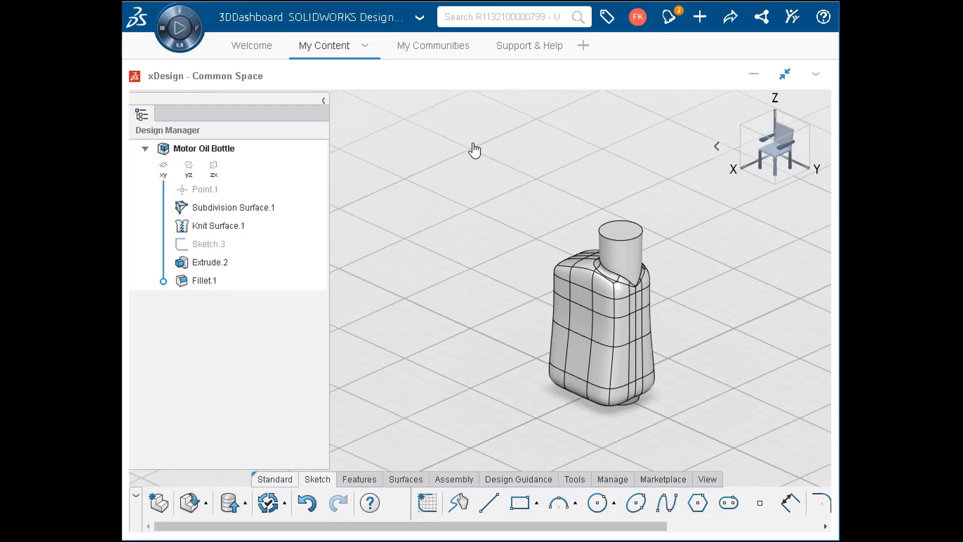
# - Shell the bottle inwards with a 2 mm wall thickness, removing the neck's top face
pyautogui.click(369, 480)
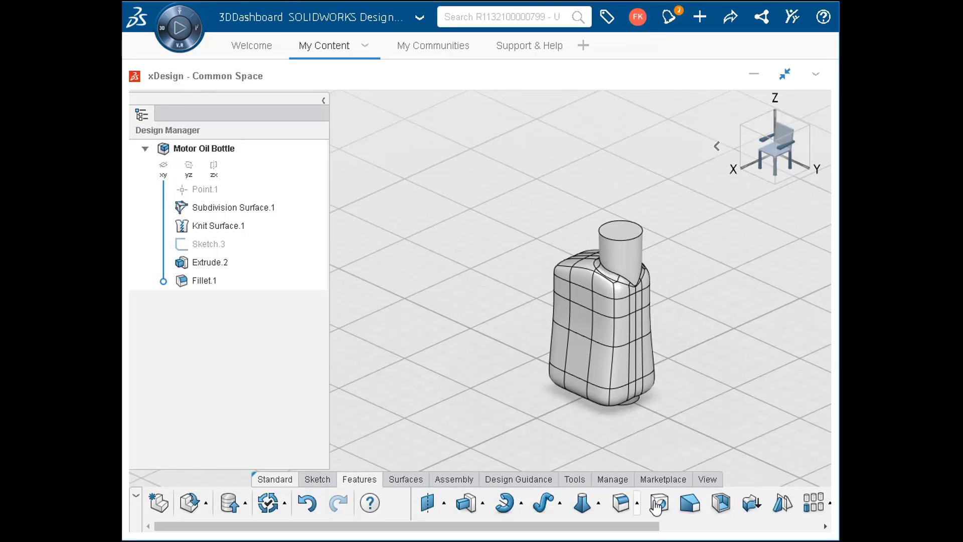
pyautogui.click(719, 502)
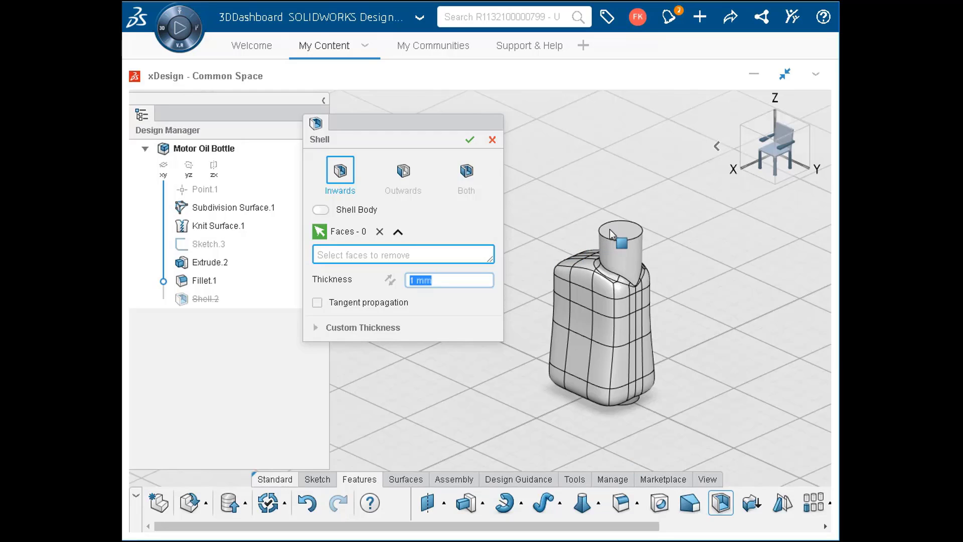
pyautogui.click(629, 235)
pyautogui.scroll(5, 571, 288)
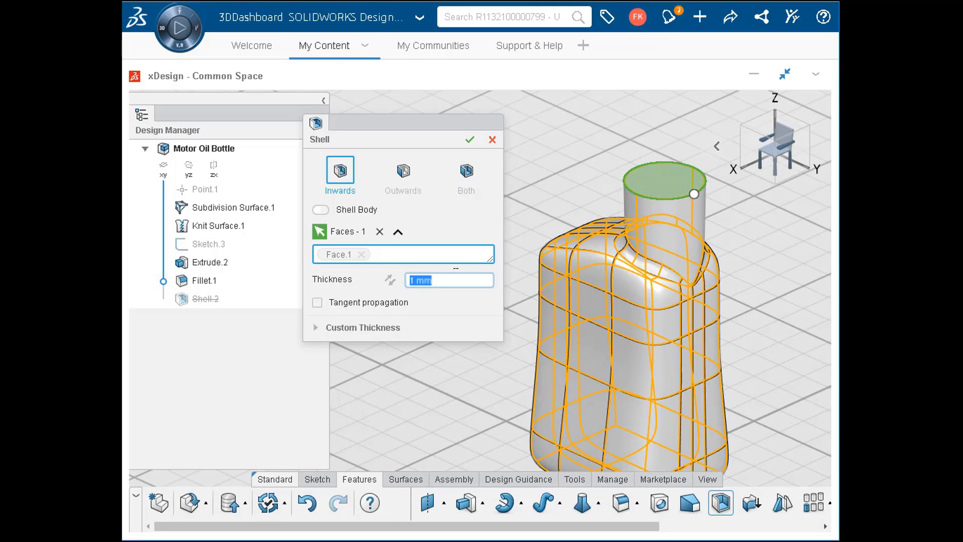
pyautogui.scroll(1, 456, 274)
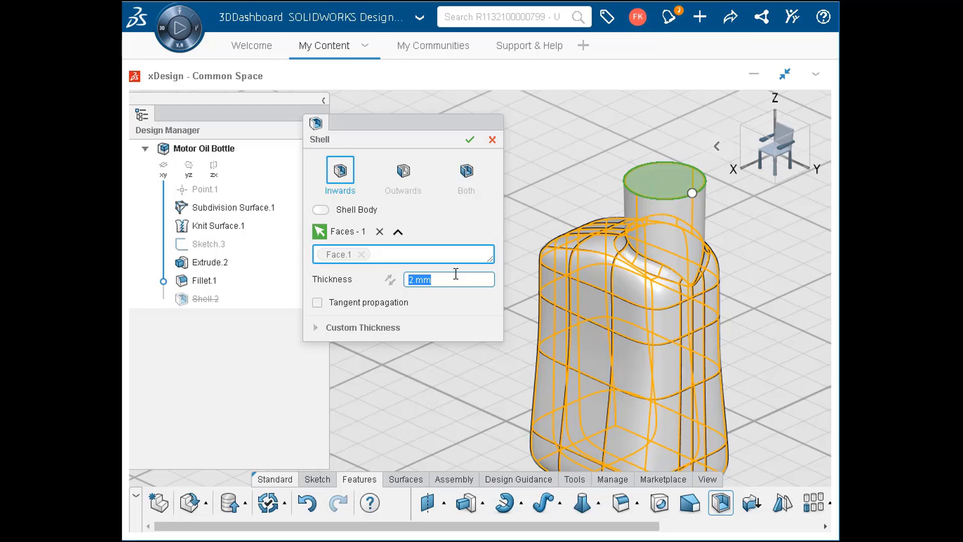
pyautogui.click(469, 140)
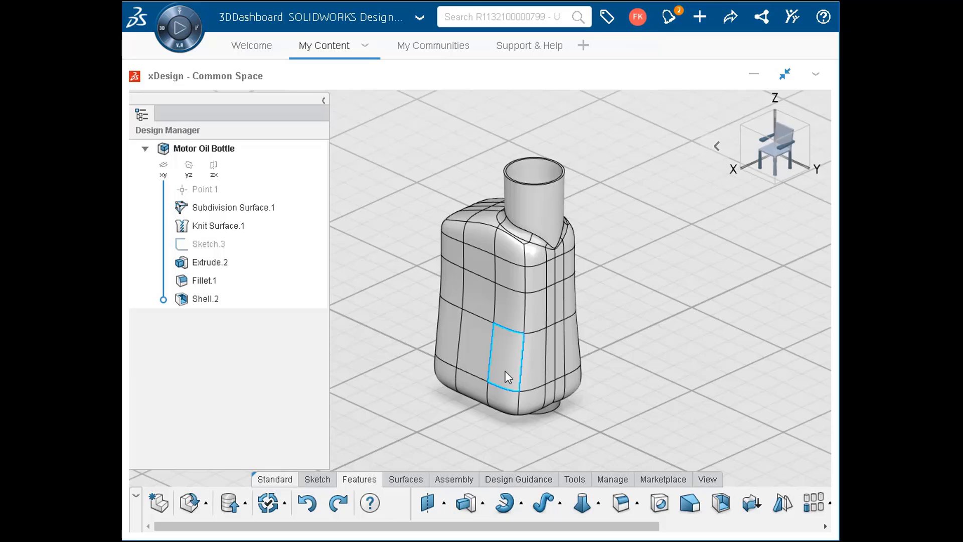
# - Edit the subdivision surface and line-align the control points on the side opposite the neck, tilting their upper end inward, excluding the base row
pyautogui.click(507, 372)
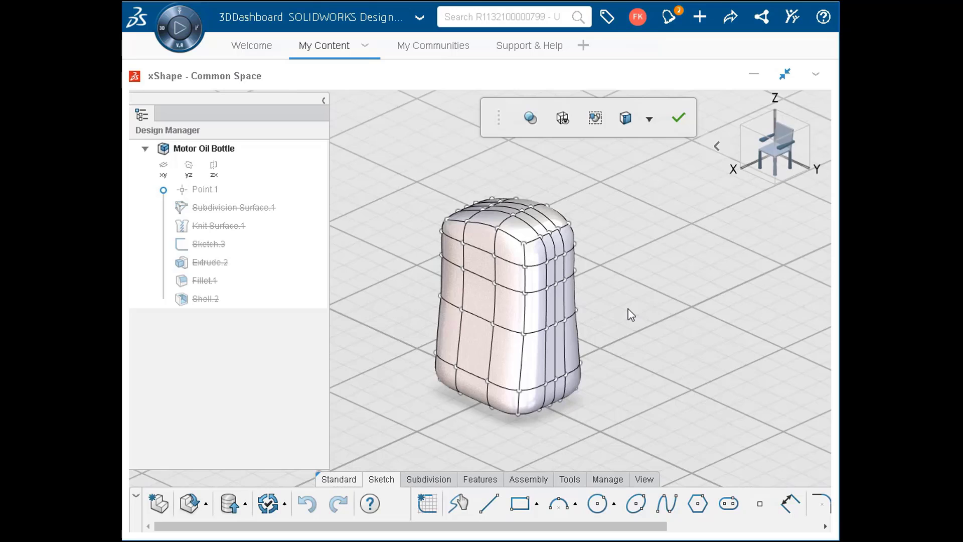
pyautogui.click(759, 150)
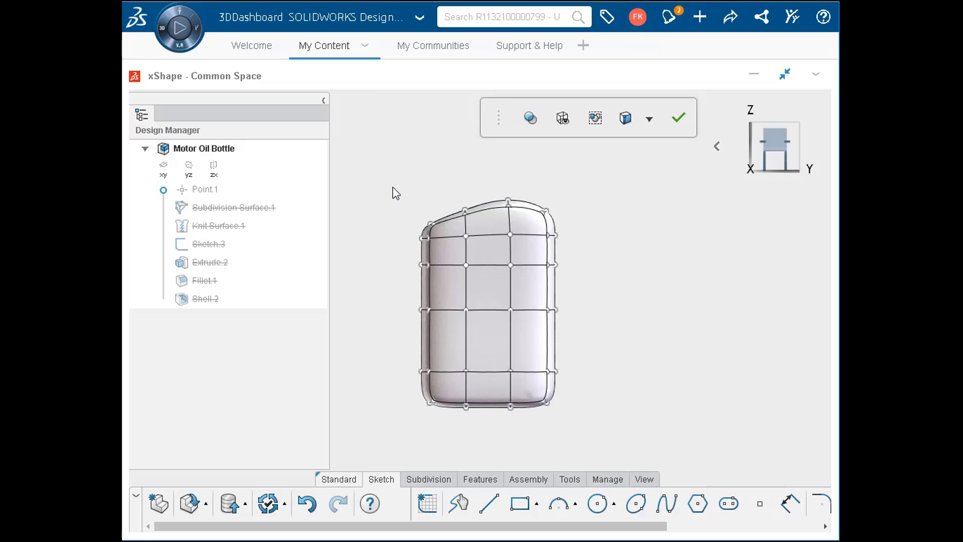
pyautogui.moveTo(397, 189); pyautogui.dragTo(459, 402)
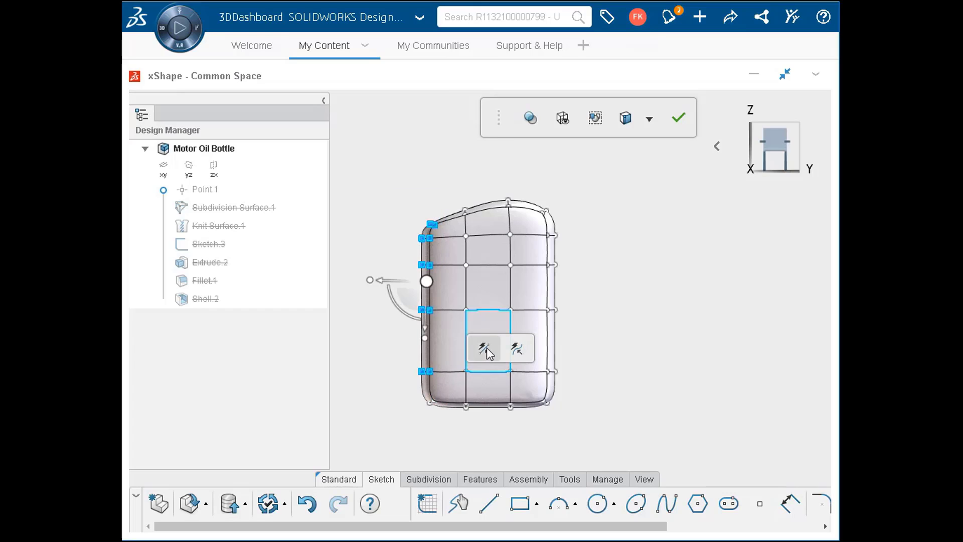
pyautogui.click(484, 349)
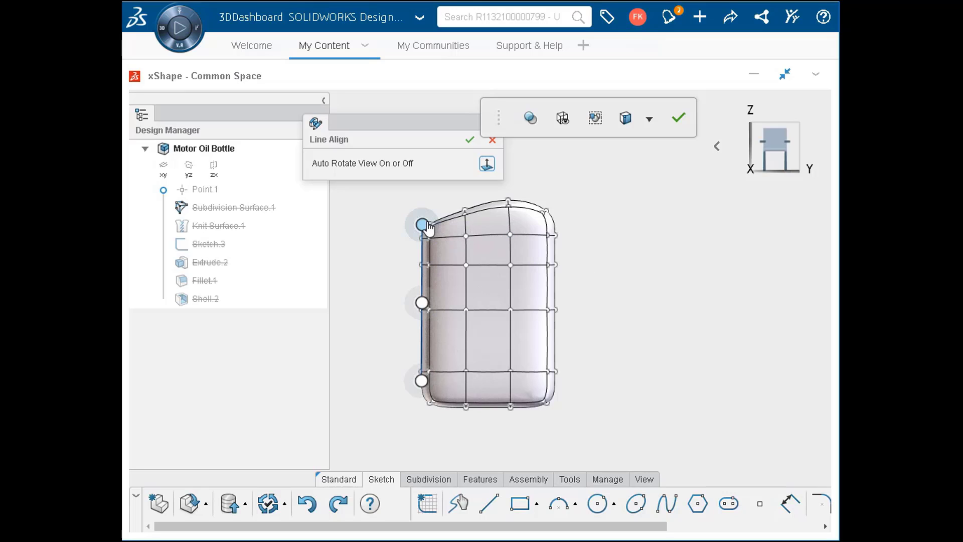
pyautogui.moveTo(428, 227); pyautogui.dragTo(446, 227)
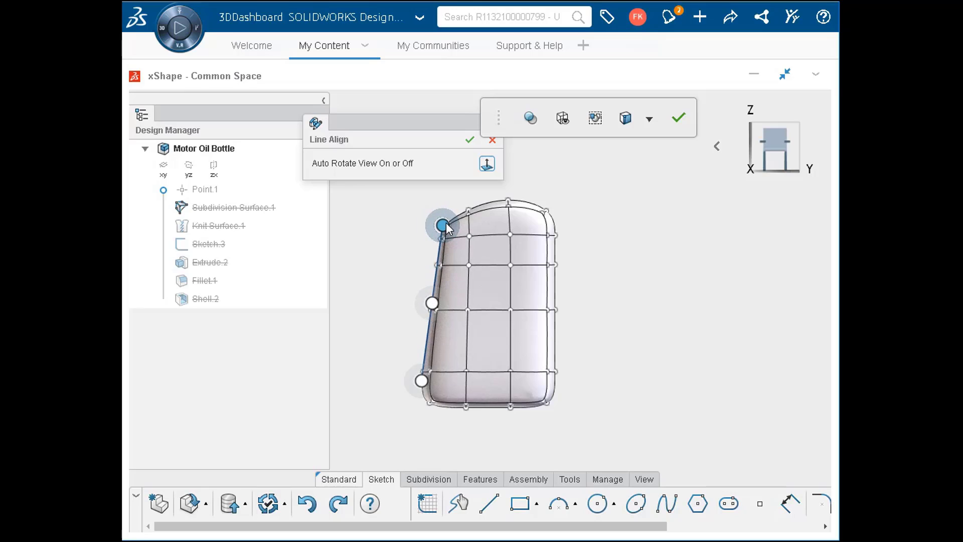
pyautogui.click(470, 140)
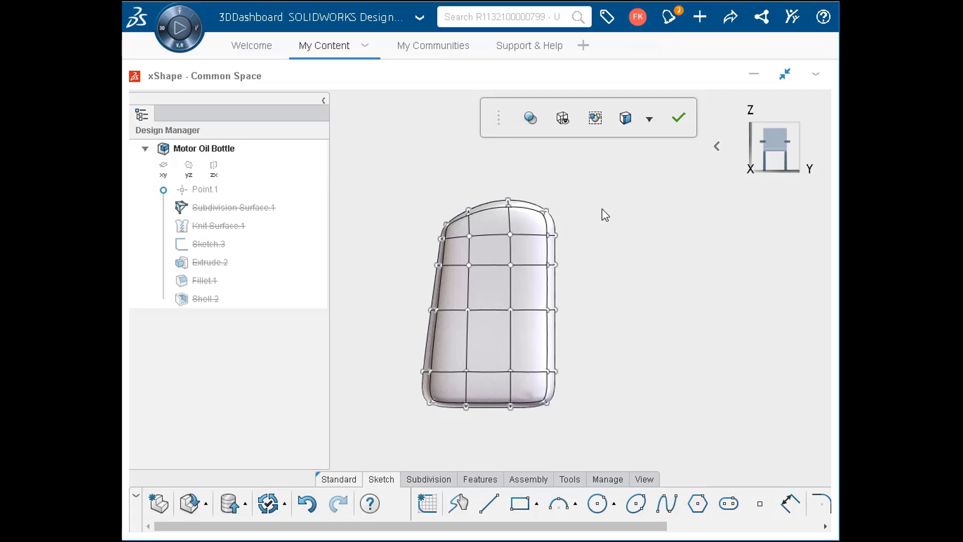
pyautogui.click(678, 118)
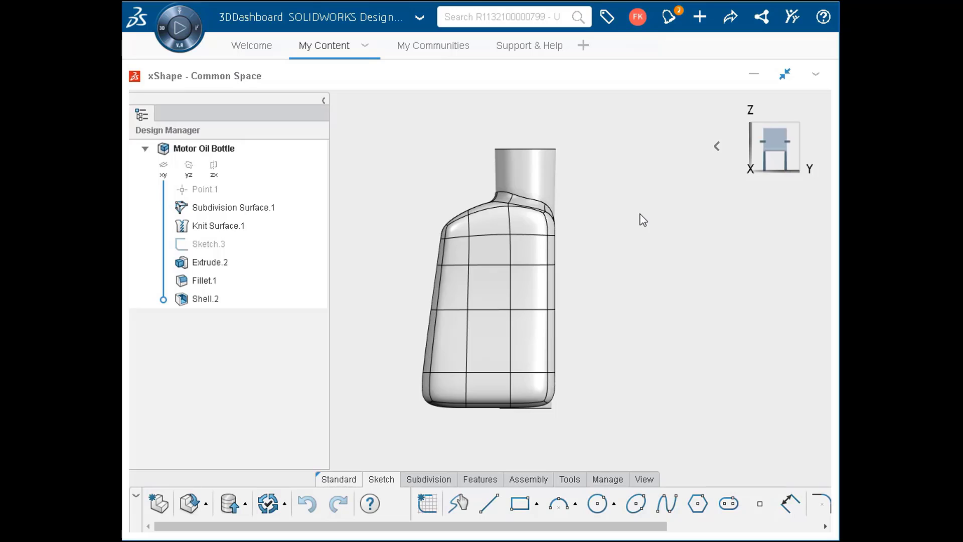
# - Edit the neck extrusion so that it starts from a 10 mm offset above its sketch
pyautogui.click(526, 172)
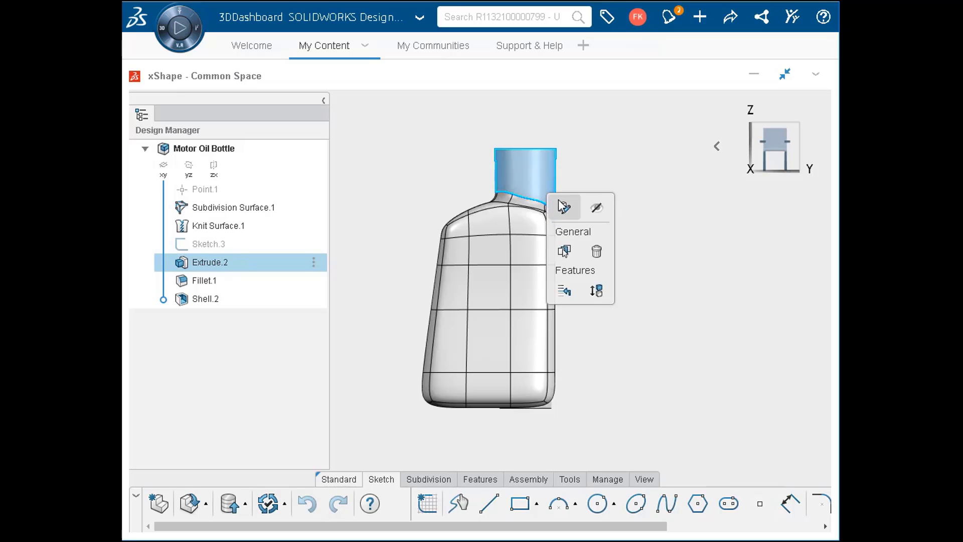
pyautogui.click(563, 205)
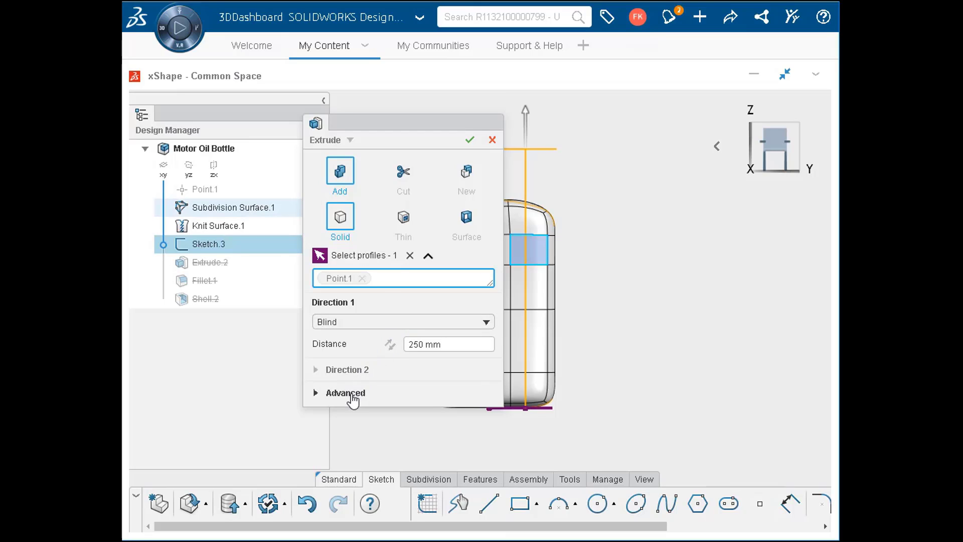
pyautogui.click(346, 393)
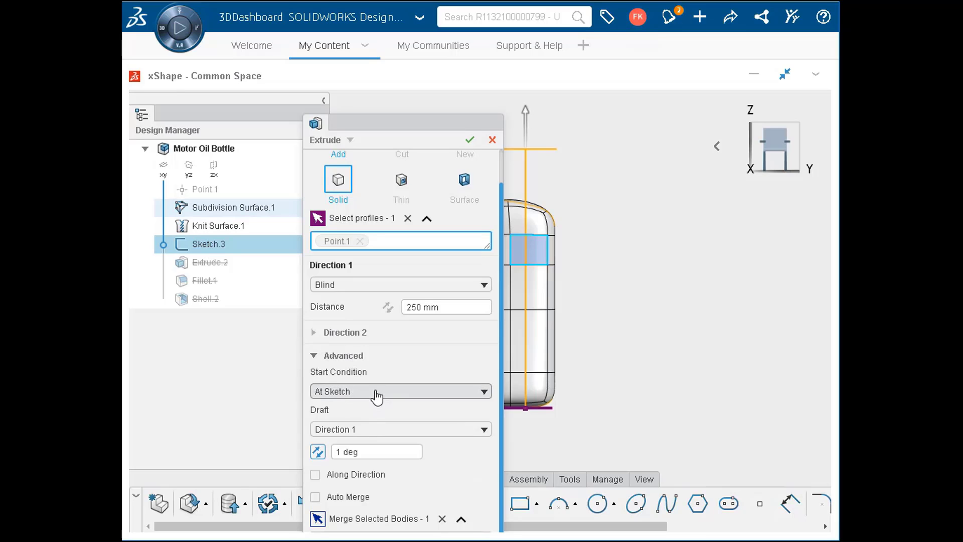
pyautogui.click(375, 392)
pyautogui.click(372, 426)
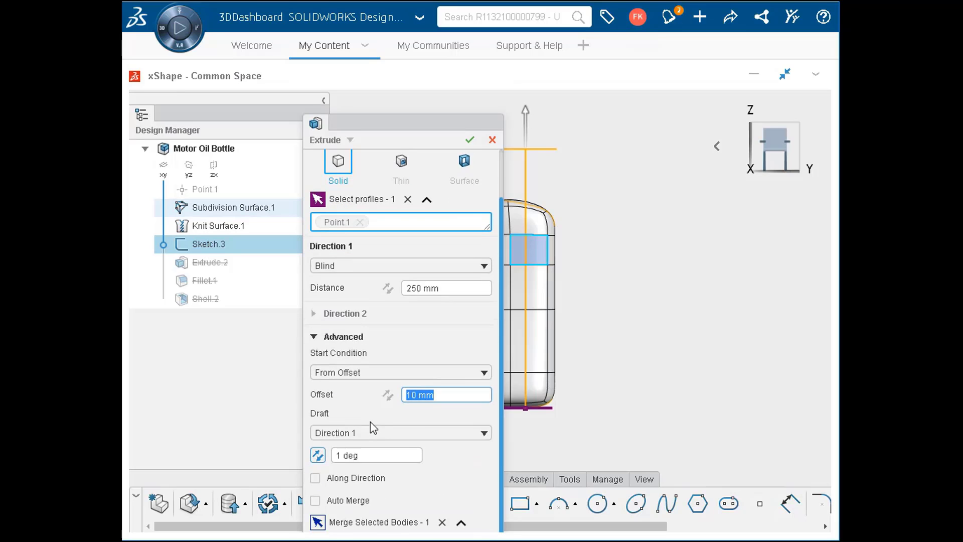
pyautogui.scroll(-1, 371, 421)
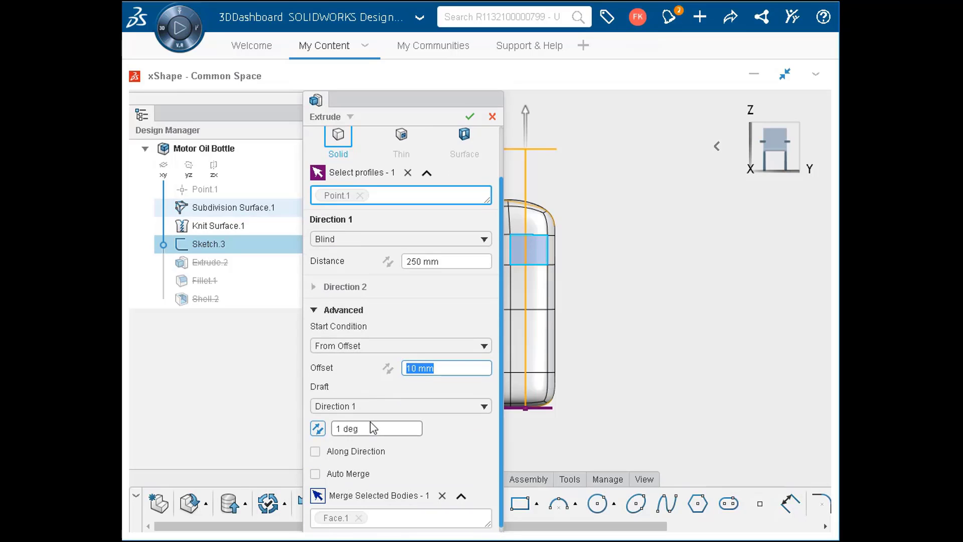
pyautogui.click(444, 367)
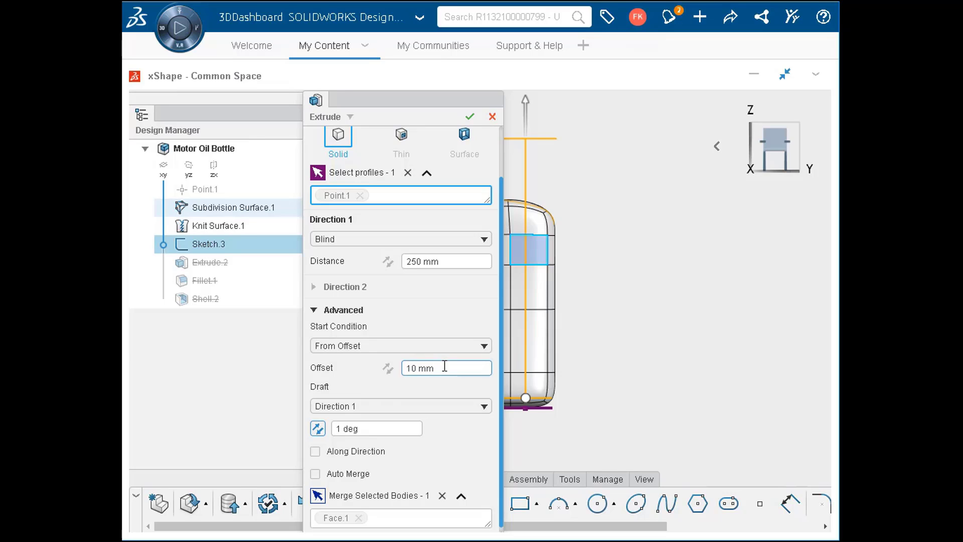
# - Set the neck extrusion's distance to 220 mm and reverse its draft so the neck tapers inward
pyautogui.click(459, 260)
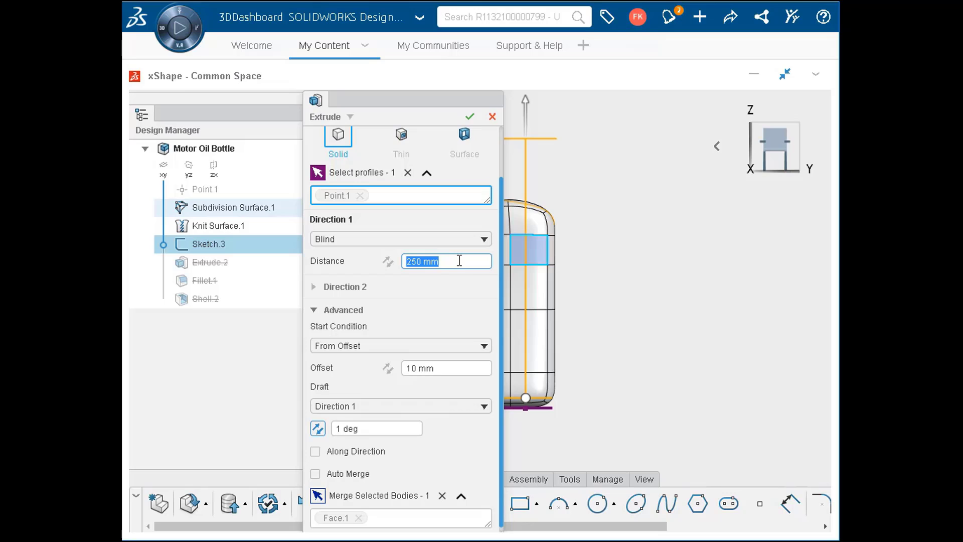
pyautogui.write('220')
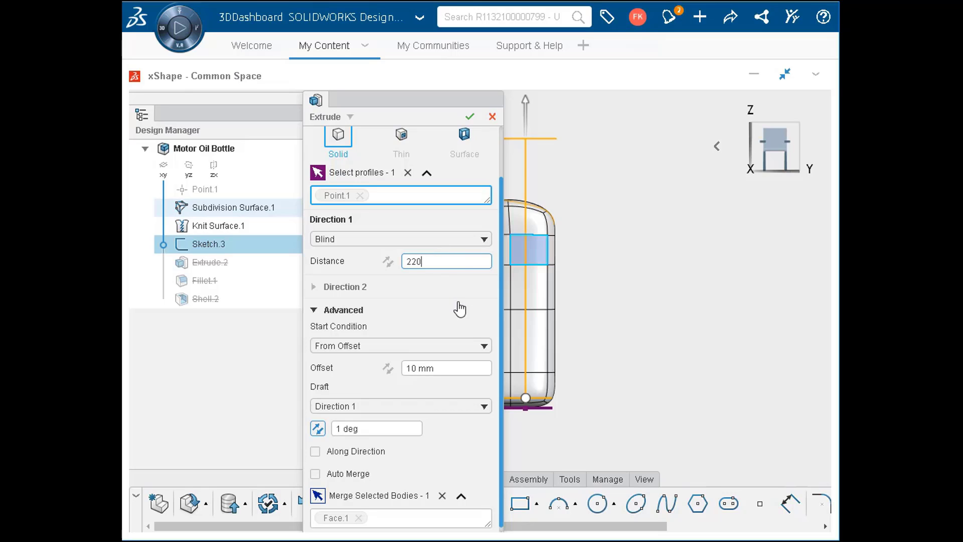
pyautogui.press('Return')
pyautogui.click(349, 370)
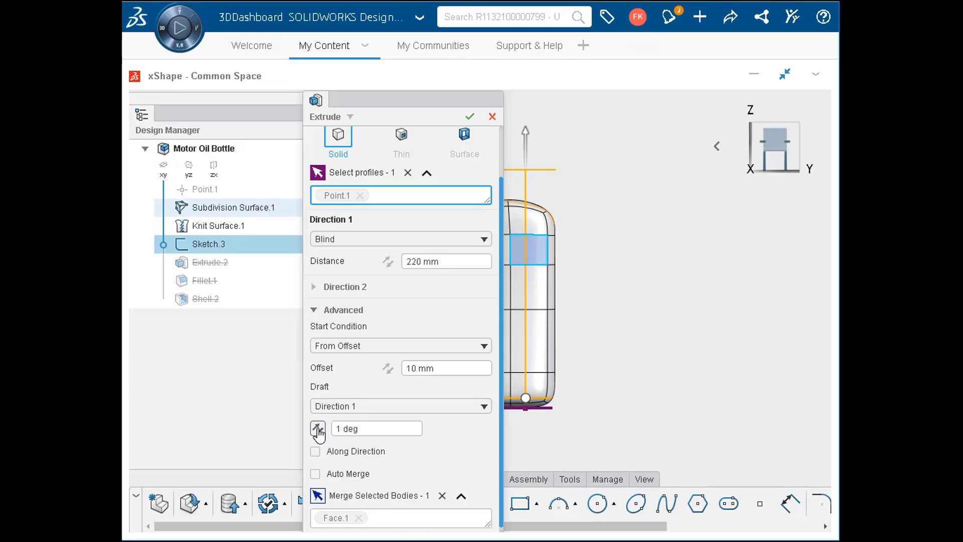
pyautogui.click(319, 430)
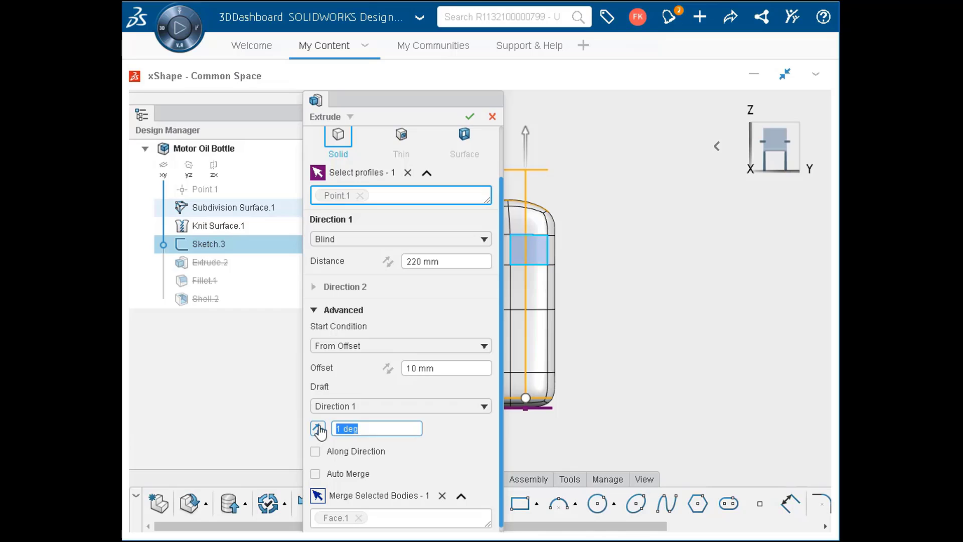
pyautogui.click(463, 121)
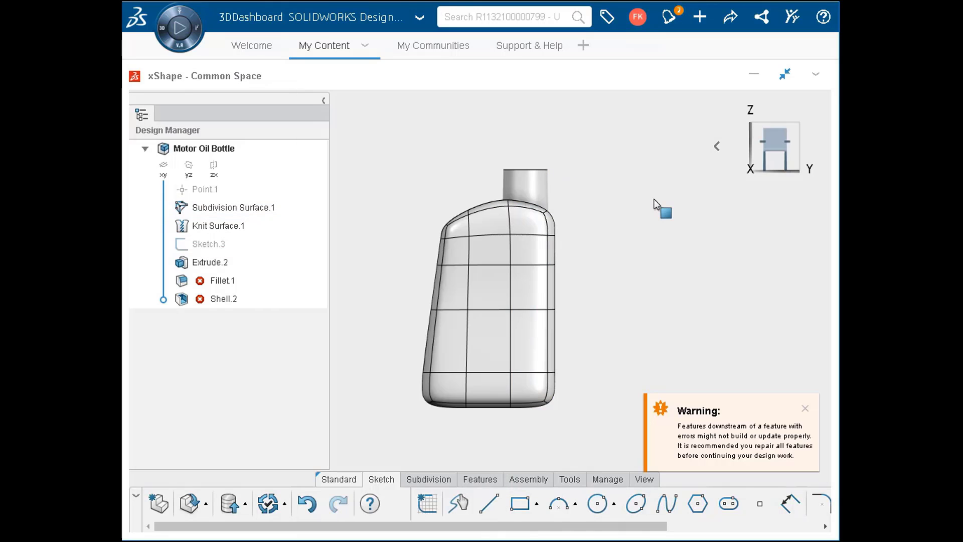
pyautogui.click(710, 148)
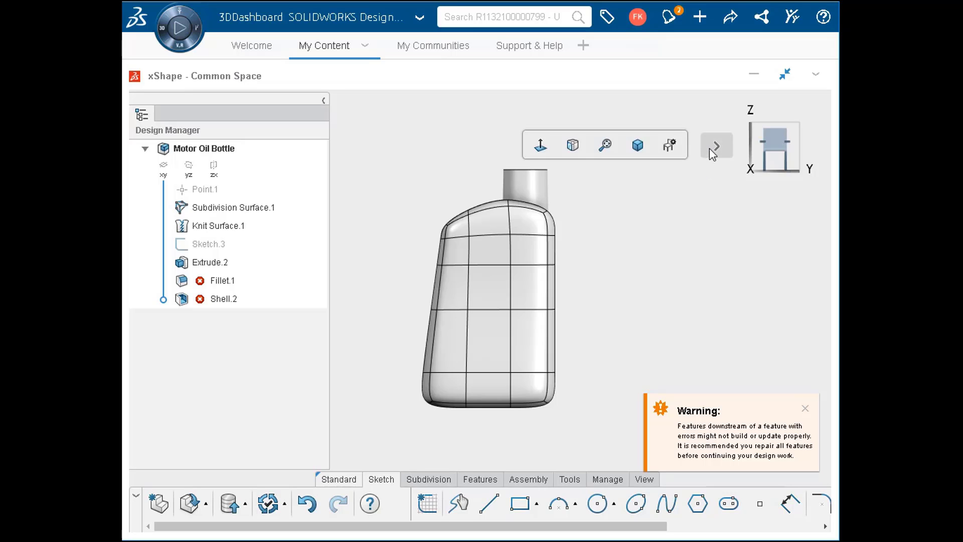
# - Repair the failed 10 mm fillet by reselecting the edge where the neck meets the bottle body
pyautogui.click(637, 145)
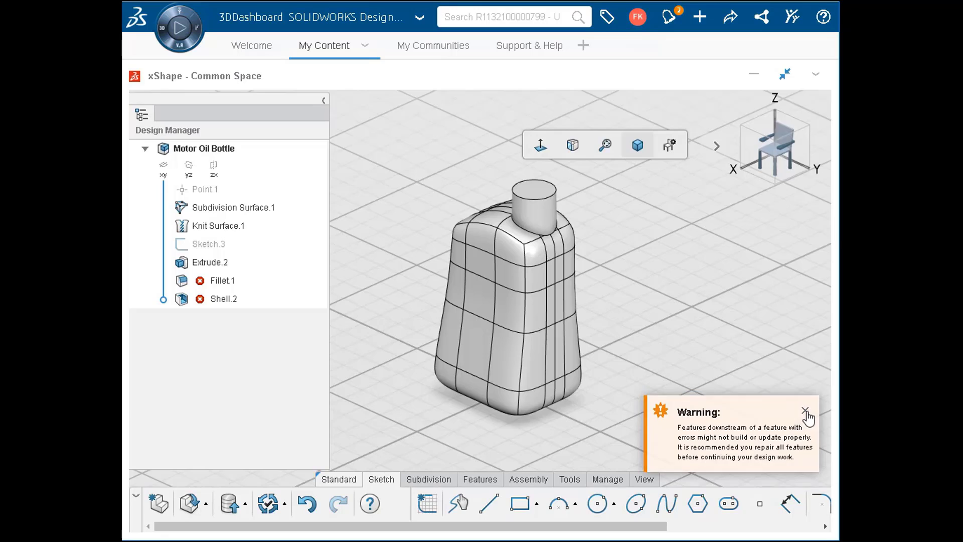
pyautogui.click(806, 409)
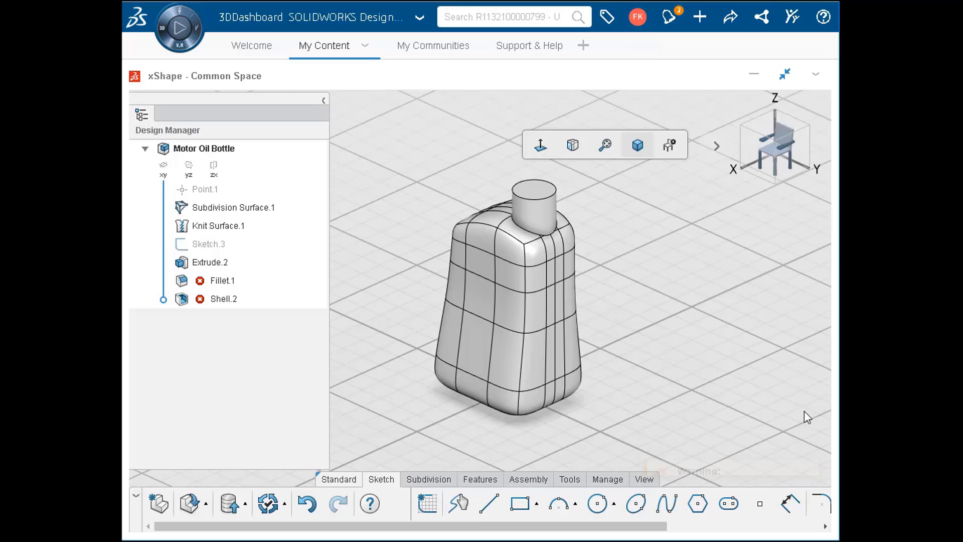
pyautogui.click(222, 284)
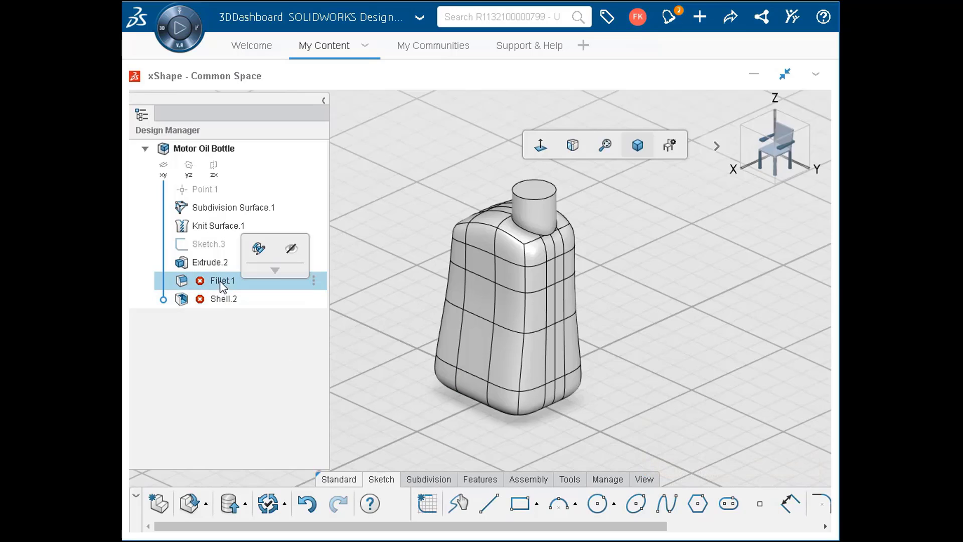
pyautogui.click(257, 251)
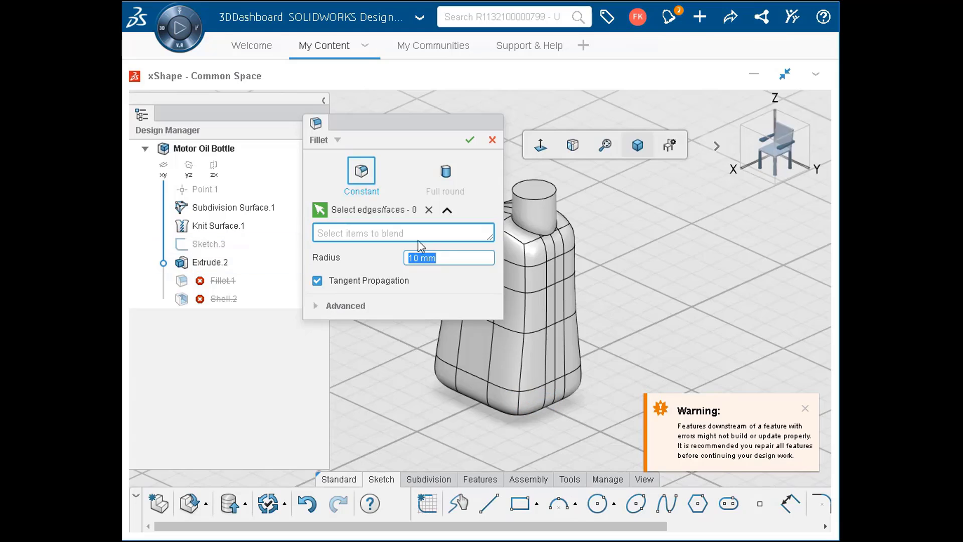
pyautogui.click(529, 234)
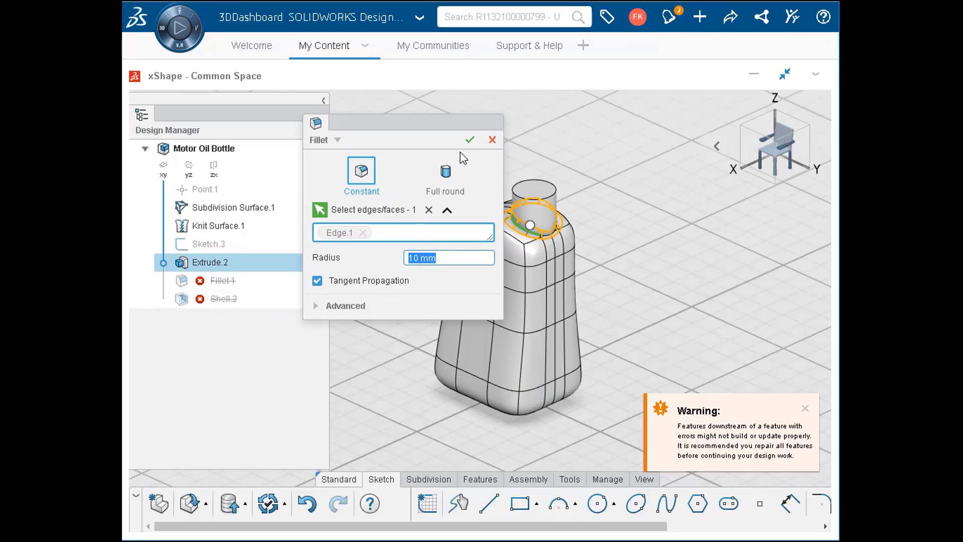
pyautogui.click(470, 143)
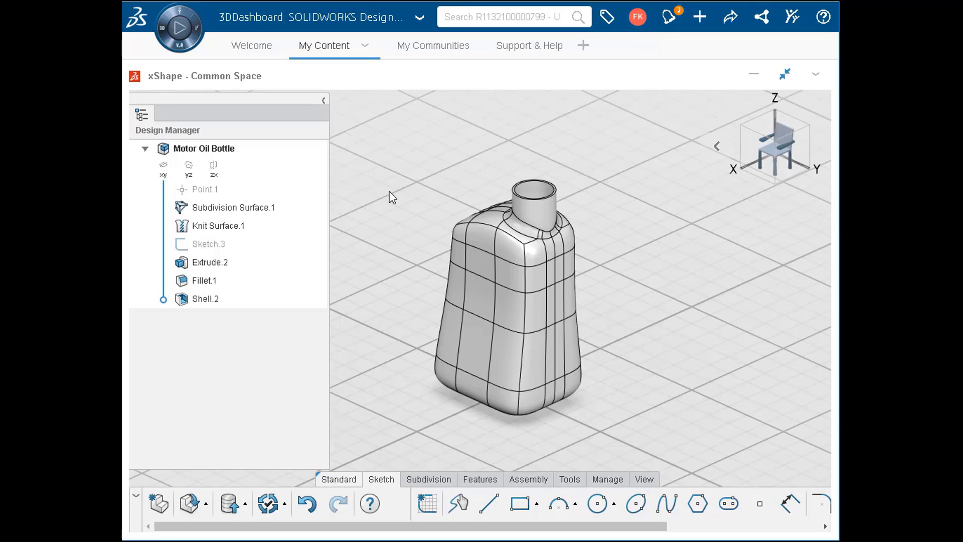
# - Set the colour of the whole Motor Oil Bottle part to the preset yellow (#fde74c)
pyautogui.click(274, 147)
pyautogui.click(351, 108)
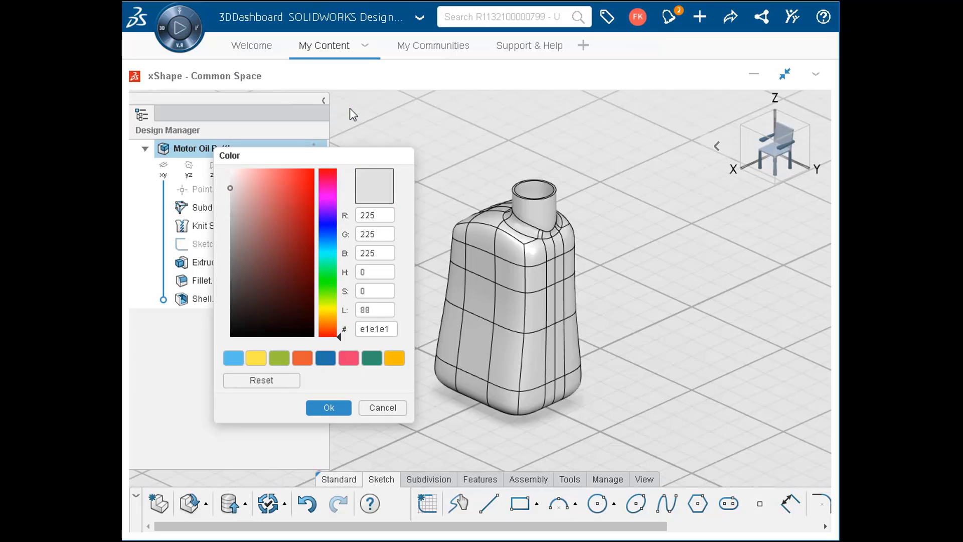
pyautogui.click(260, 362)
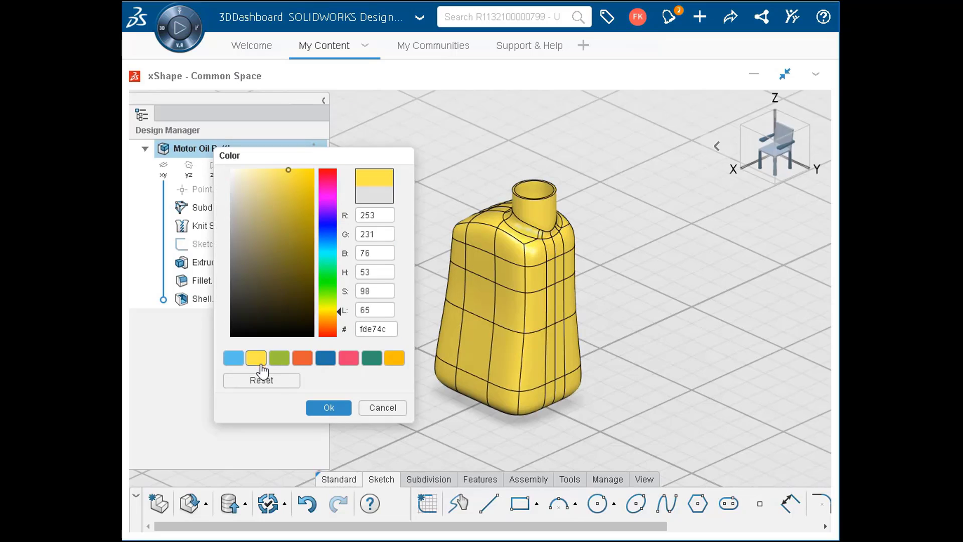
pyautogui.click(320, 409)
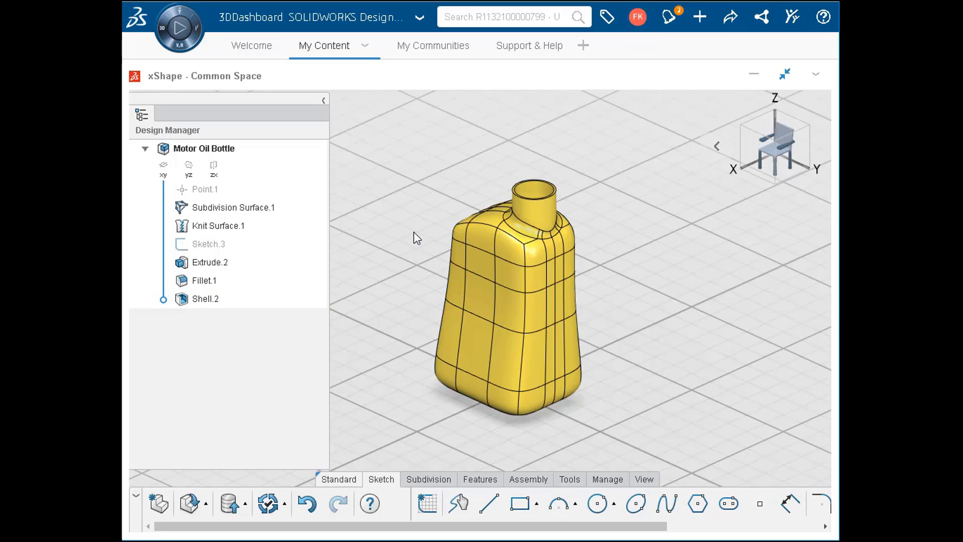
# - Section the bottle along the YZ plane to inspect its hollow interior and wall
pyautogui.click(644, 479)
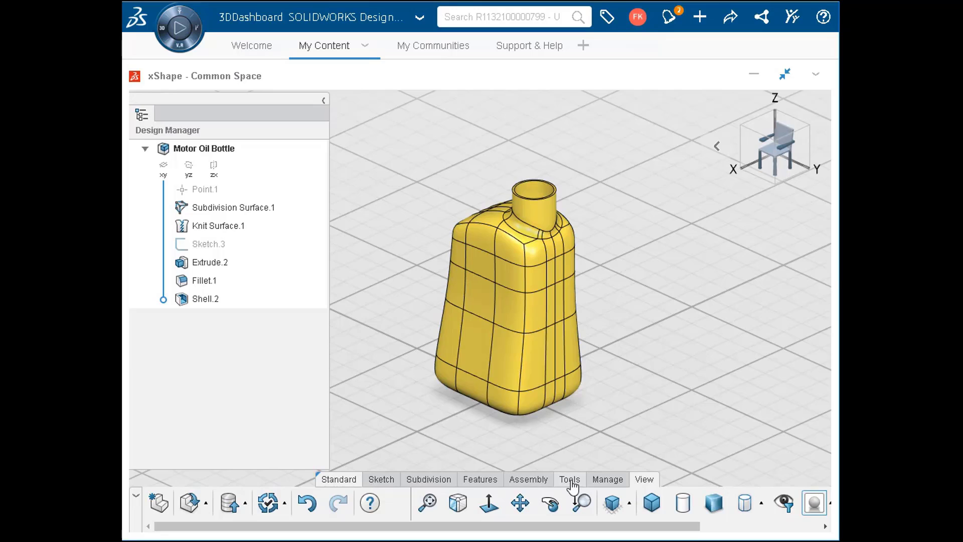
pyautogui.click(571, 480)
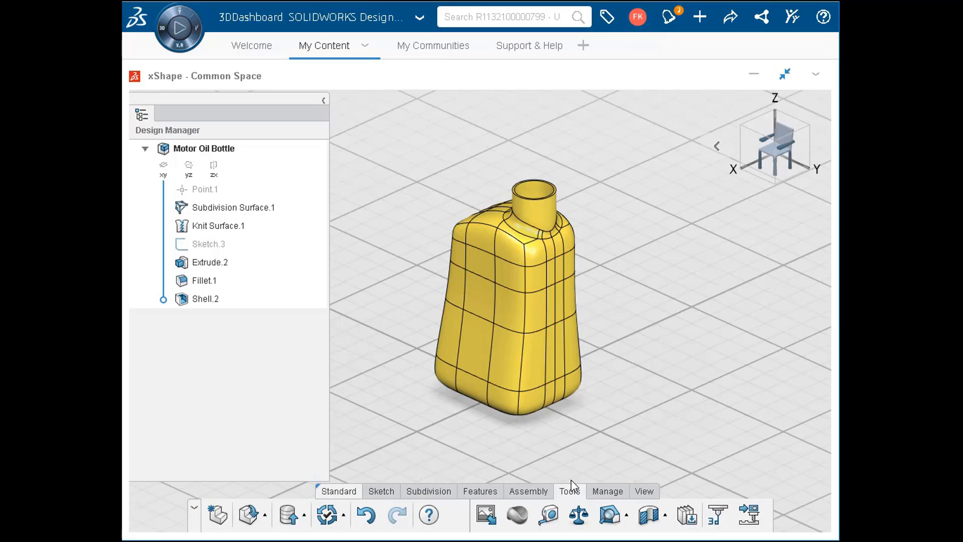
pyautogui.click(647, 517)
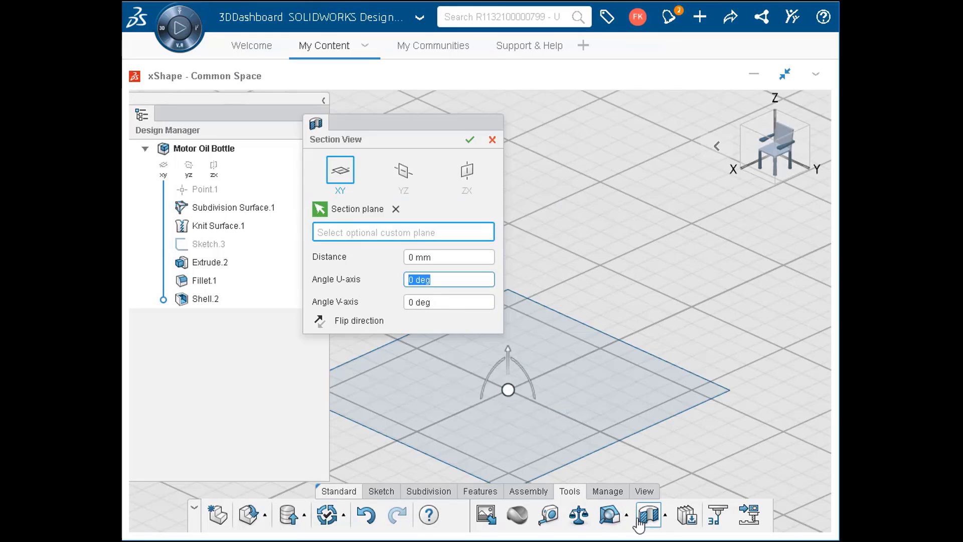
pyautogui.click(407, 170)
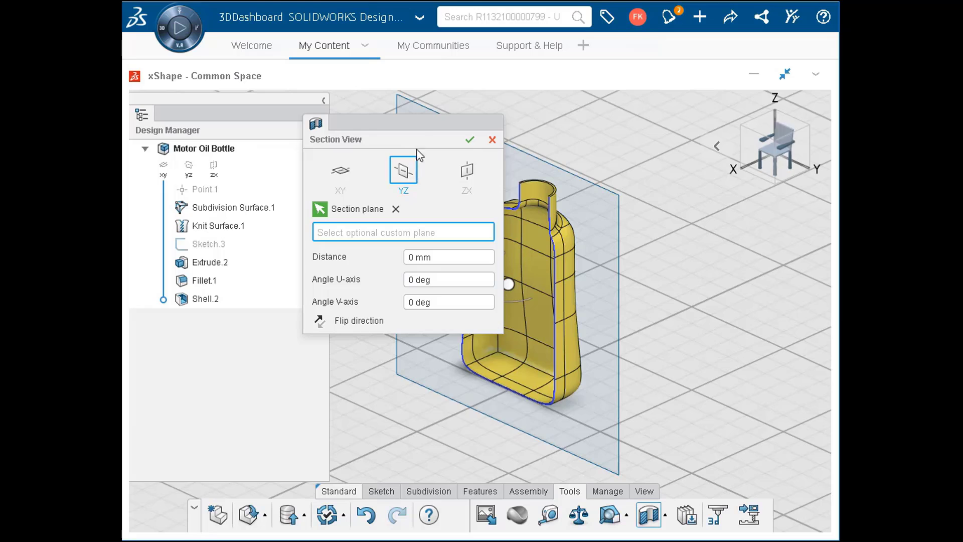
pyautogui.moveTo(422, 126); pyautogui.dragTo(333, 126)
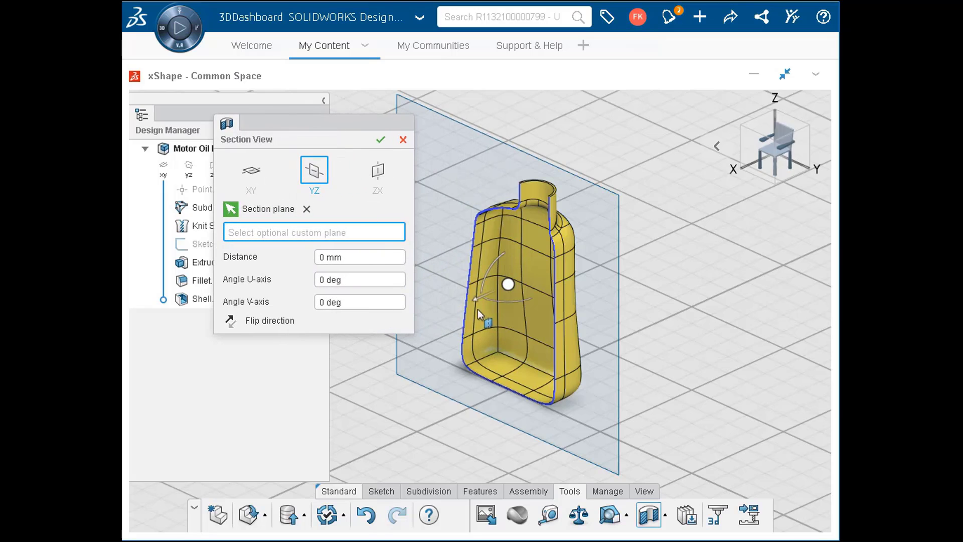
pyautogui.moveTo(477, 308)
pyautogui.mouseDown()
pyautogui.moveTo(452, 320)
pyautogui.moveTo(477, 311)
pyautogui.mouseUp()
# - Switch the section to the ZX plane, offset it about 26 mm to cut through the neck, and close the section view
pyautogui.click(379, 176)
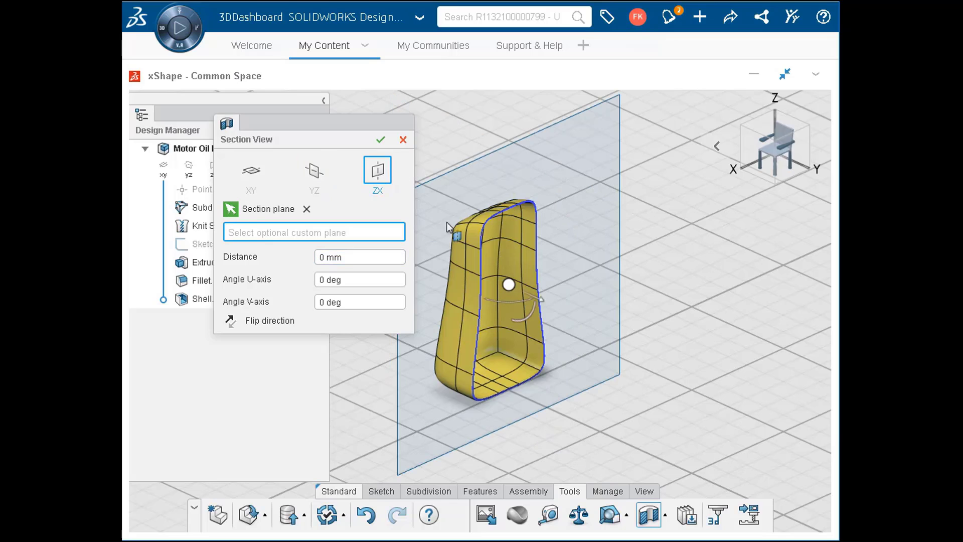
pyautogui.moveTo(543, 302)
pyautogui.mouseDown()
pyautogui.moveTo(565, 317)
pyautogui.moveTo(556, 312)
pyautogui.mouseUp()
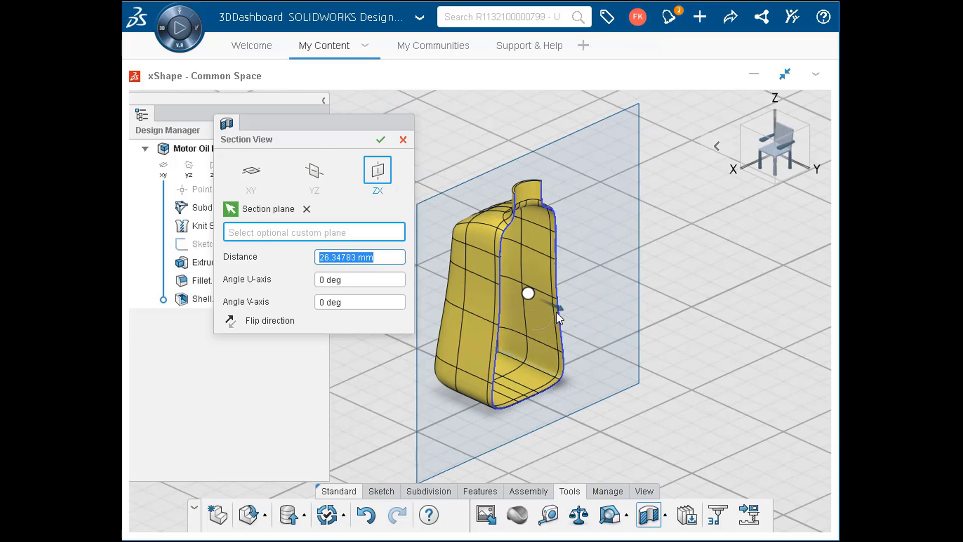
pyautogui.click(403, 141)
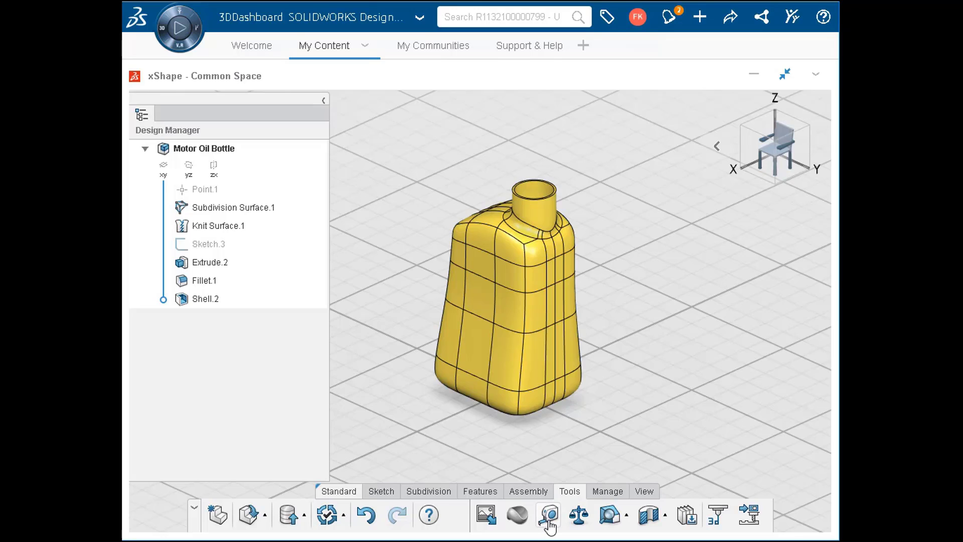
# - Evaluate the bottle body's mass properties, reading its volume, mass and area, and close the evaluation
pyautogui.click(579, 517)
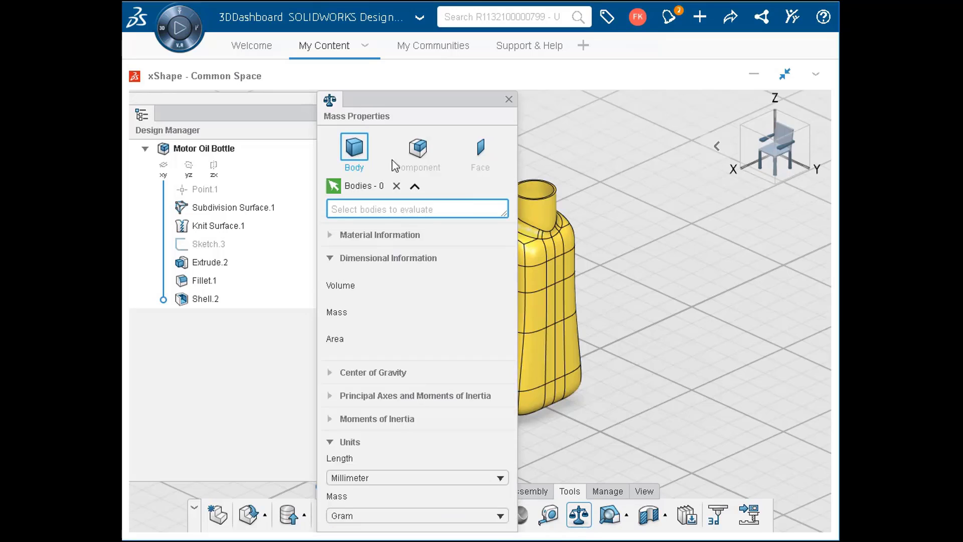
pyautogui.click(538, 317)
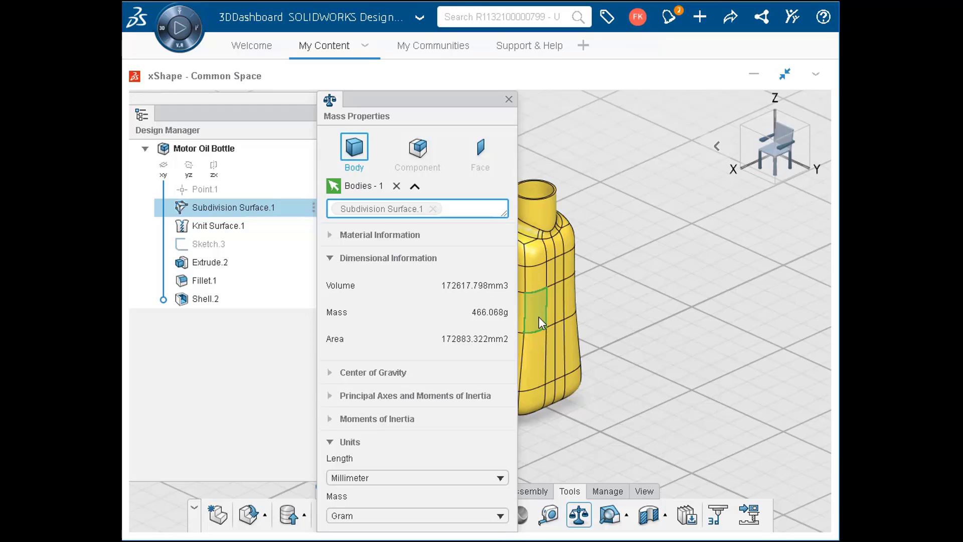
pyautogui.click(509, 99)
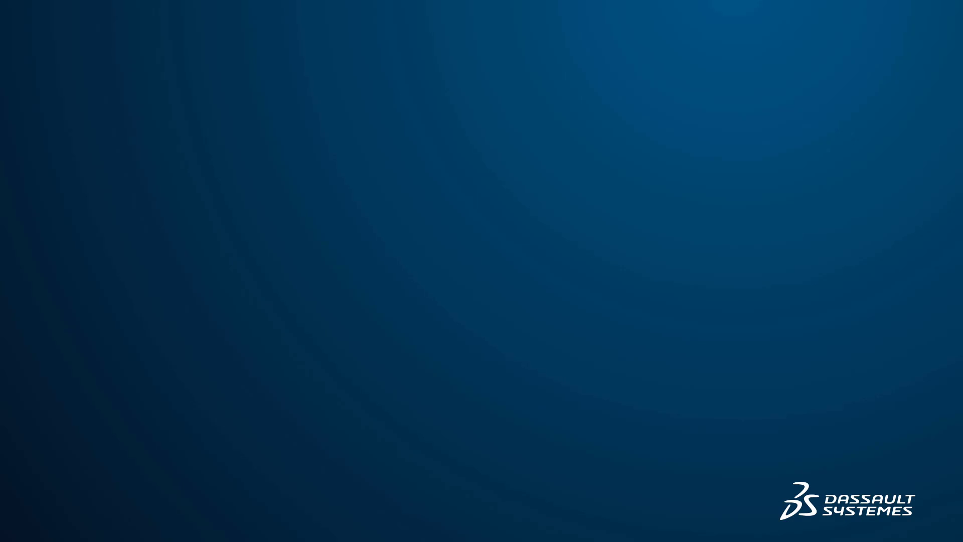